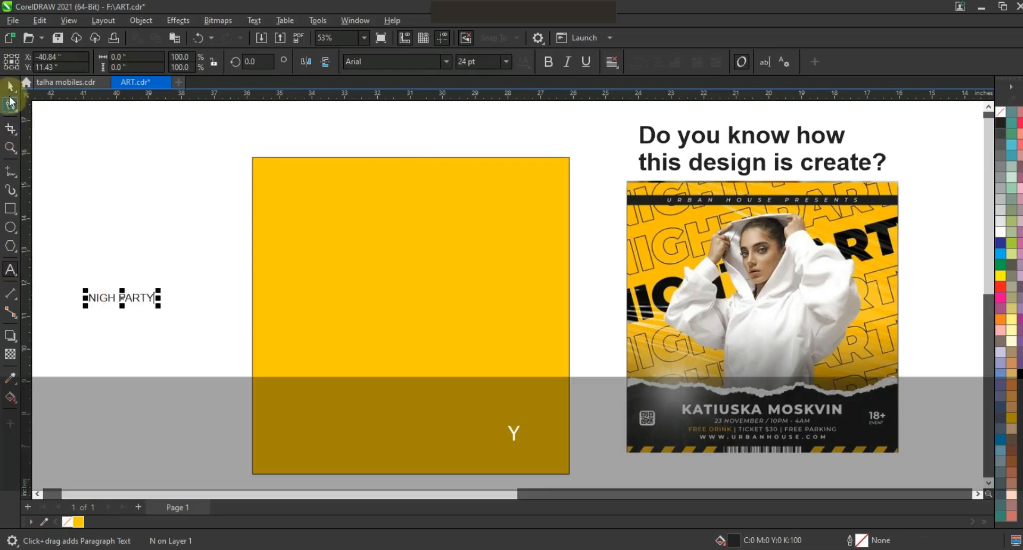
Step: Enlarge the NIGH PARTY text and set its font to QUARTZO
left_click_drag(159, 293, 312, 202)
left_click(445, 63)
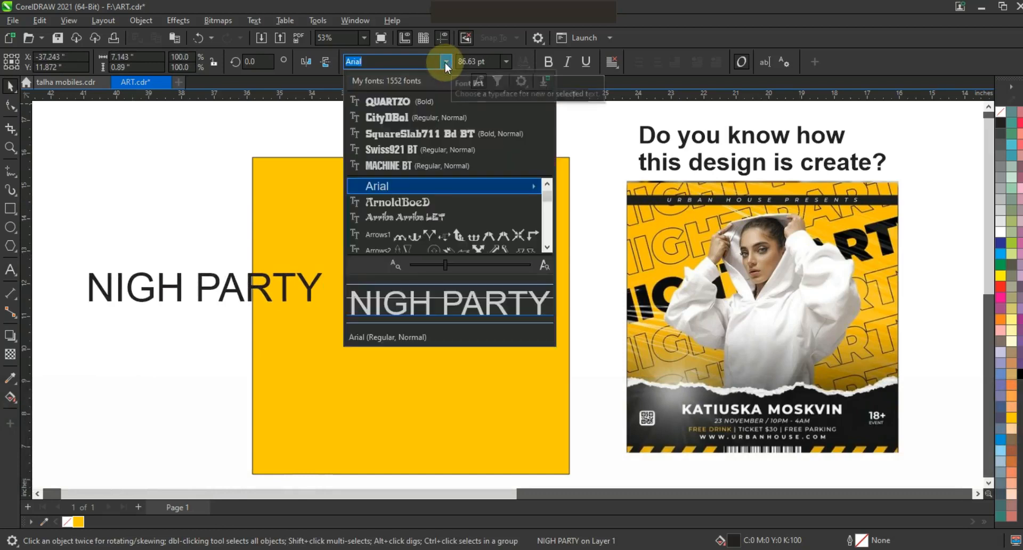
left_click(424, 100)
Step: Widen the letter spacing of the NIGH PARTY text
left_click_drag(305, 311, 344, 310)
left_click(15, 110)
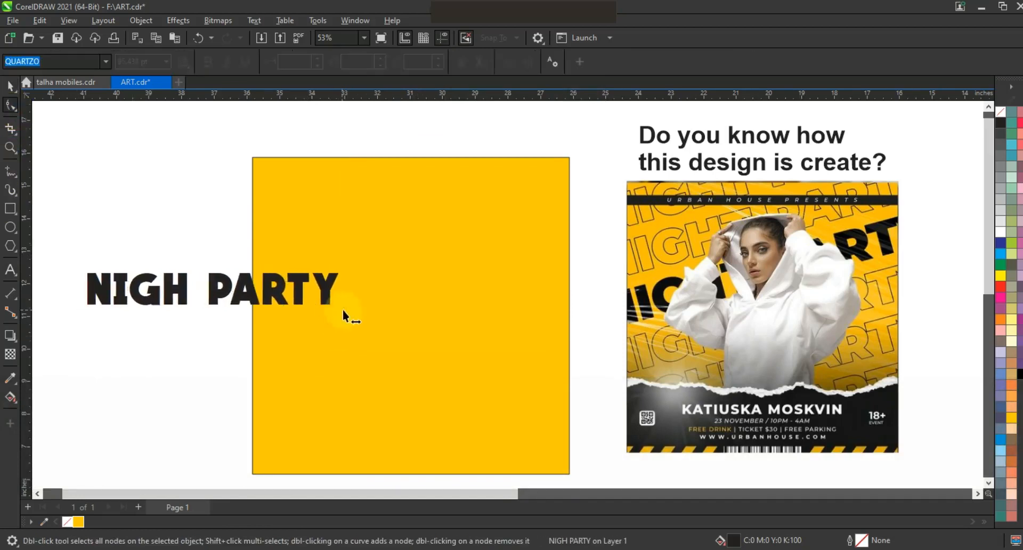
Step: Move the NIGH PARTY text to the top of the yellow square
left_click(10, 85)
key("ctrl")
left_click_drag(298, 285, 489, 197)
left_click_drag(471, 208, 463, 237)
key("ctrl+z")
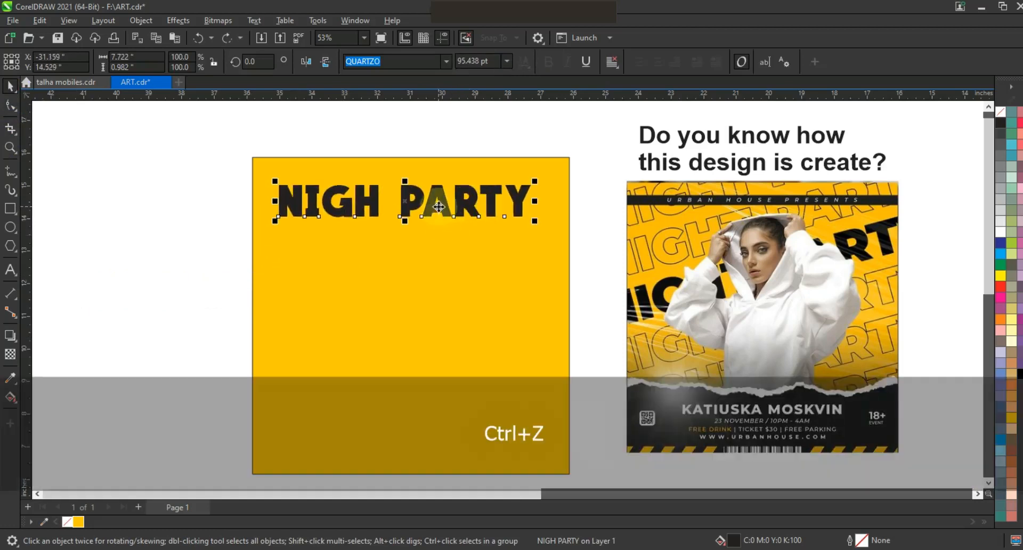
Step: Duplicate the text downward repeatedly to make five evenly stacked NIGH PARTY rows
key("ctrl")
left_click_drag(439, 214, 435, 249)
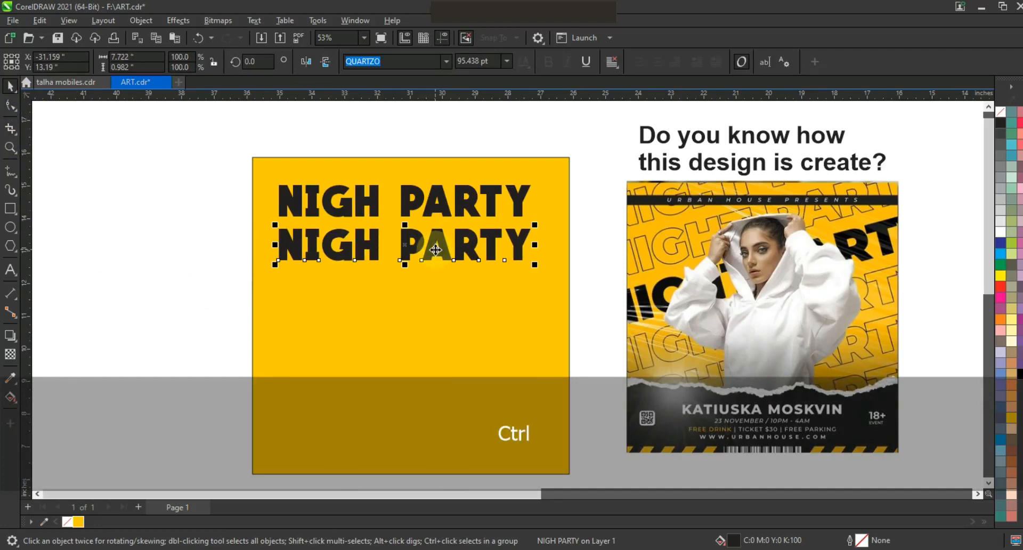
key("ctrl+r")
key("ctrl+r")
key("ctrl+r")
Step: Select the first, second, fourth and fifth rows and convert them to curves
left_click_drag(181, 165, 550, 416)
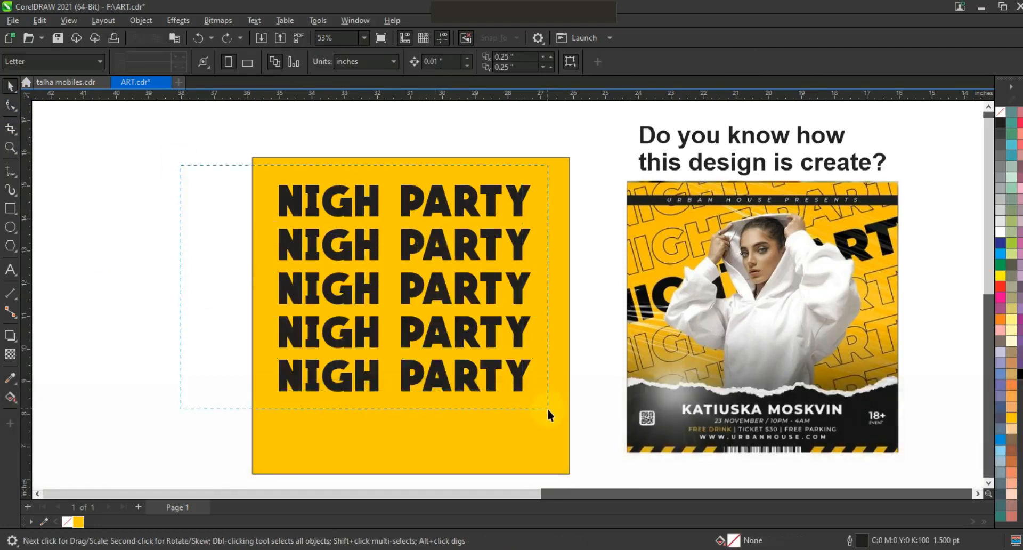
left_click(139, 292)
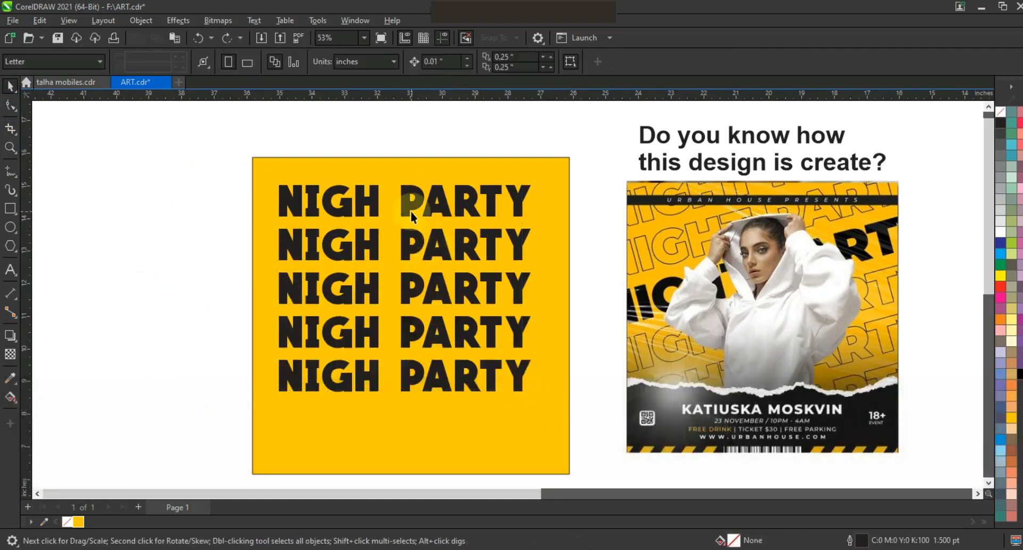
left_click(411, 202)
key("shift")
left_click(408, 246, "shift")
left_click(418, 331, "shift")
left_click(412, 375, "shift")
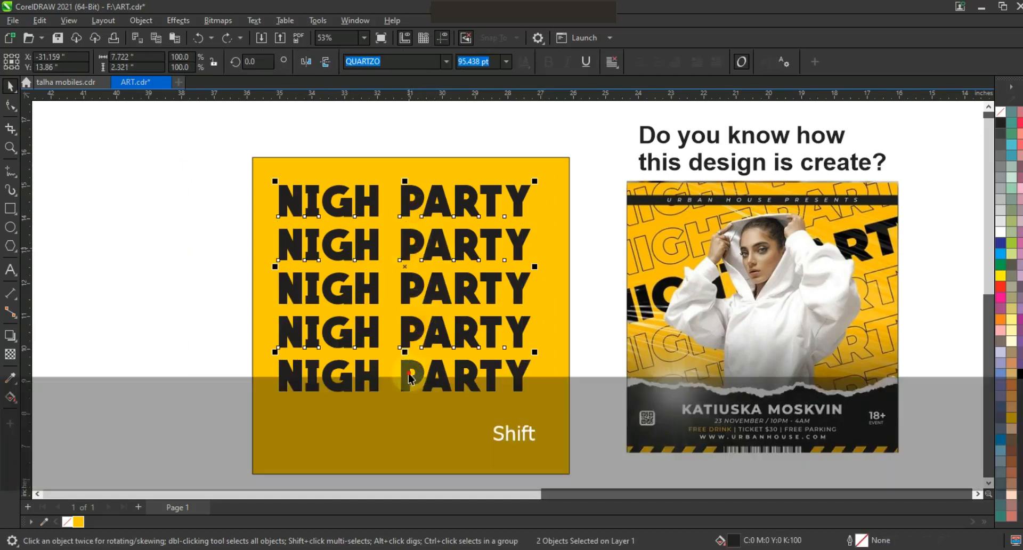
key("ctrl+q")
Step: Give the four converted rows a 3.0 pt outline and remove their fill
left_click(566, 61)
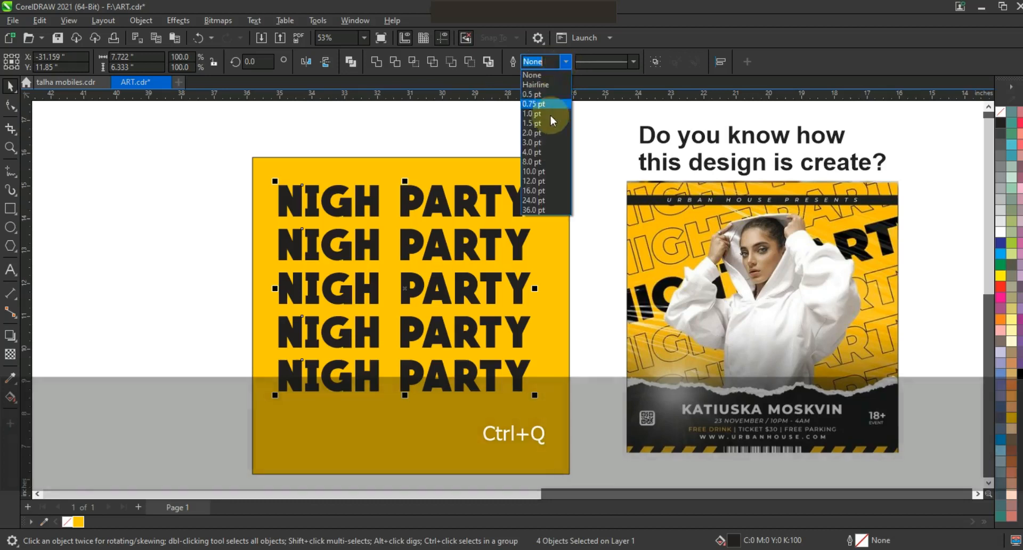
left_click(537, 139)
left_click(1000, 111)
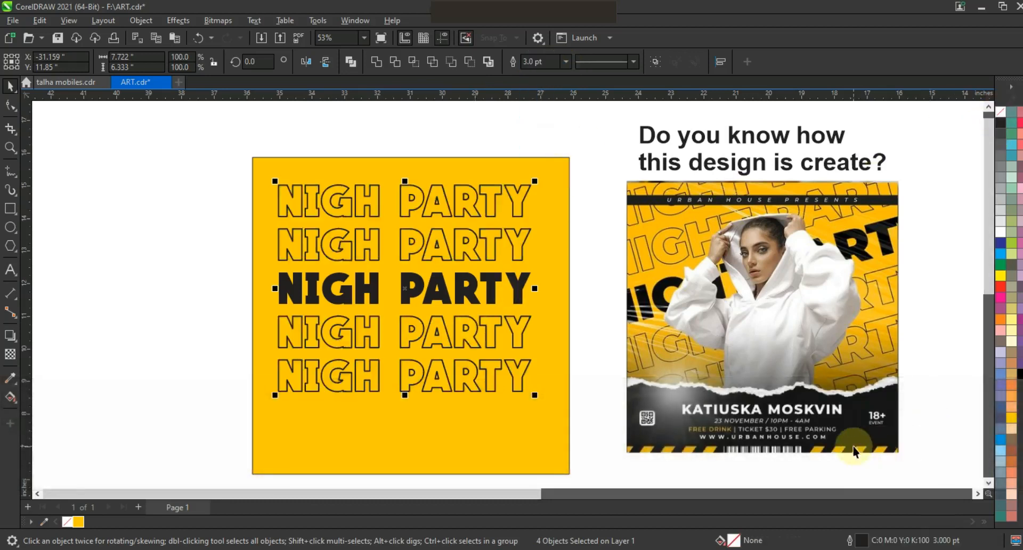
Step: Set the outline width of the four outlined rows to 1.5 pt
key("F12")
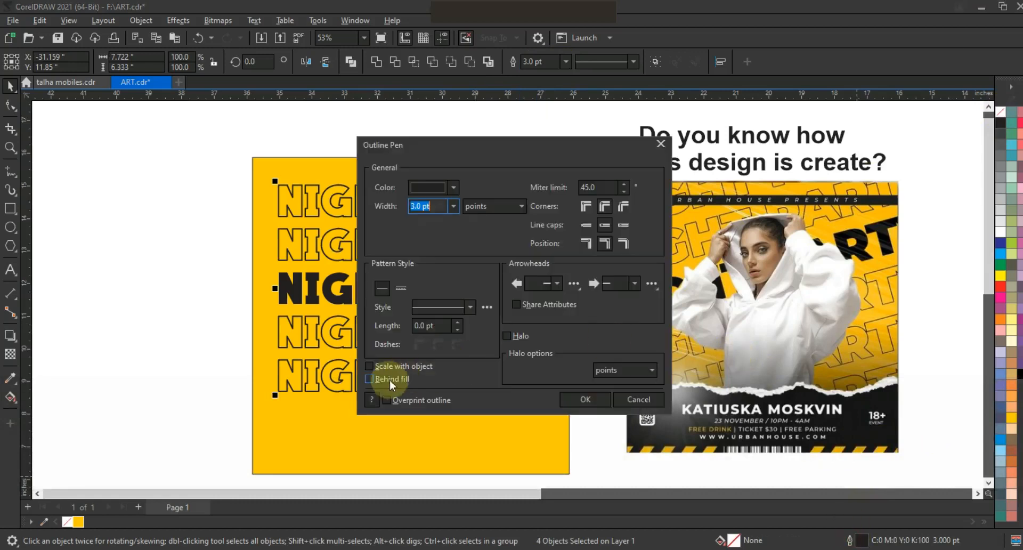
left_click(574, 400)
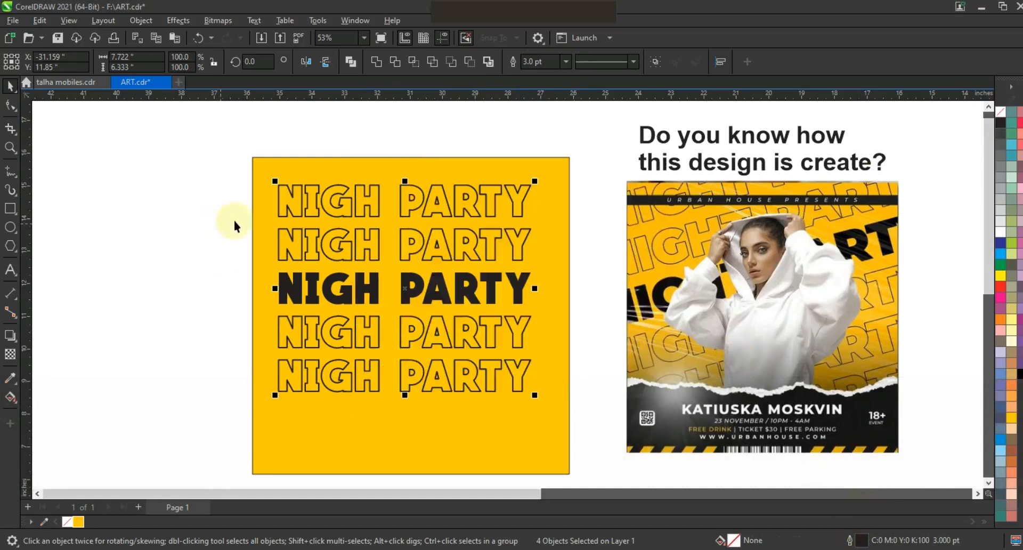
left_click(538, 61)
type("1.5")
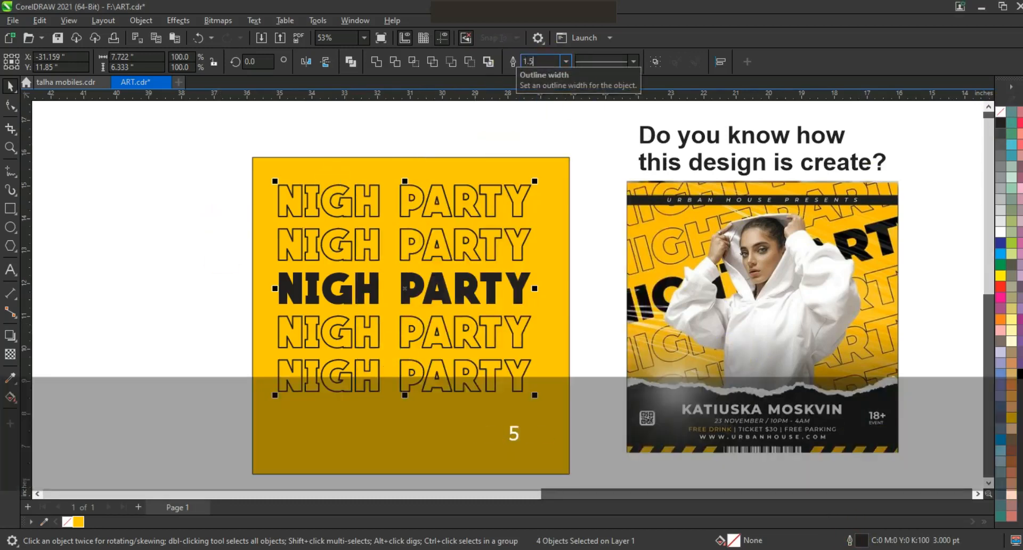
key("Return")
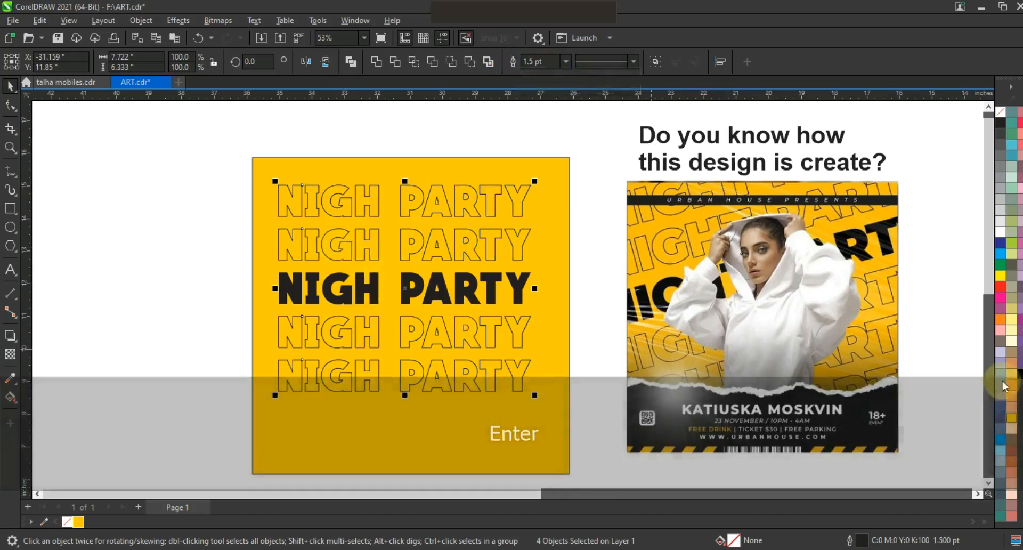
right_click(1008, 195)
left_click(946, 202)
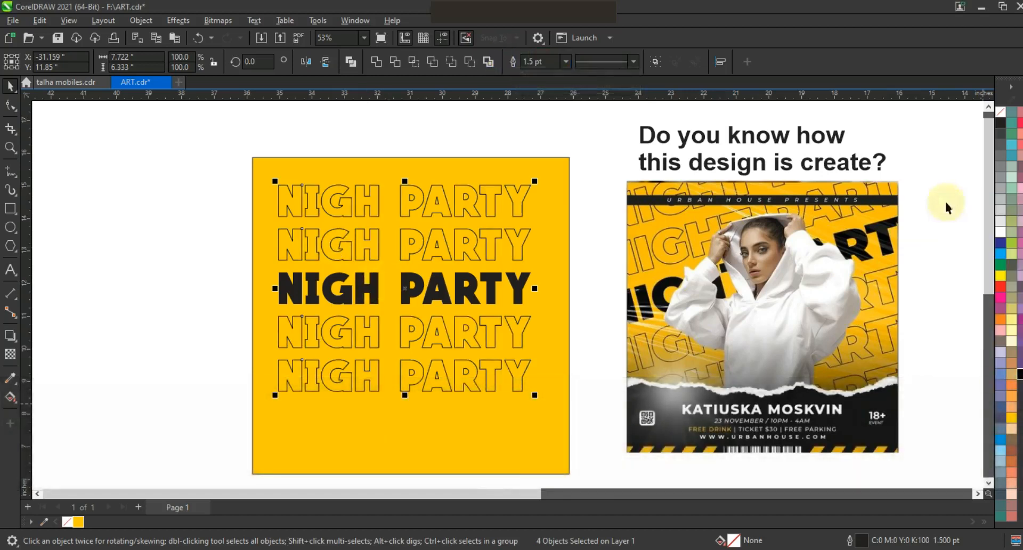
Step: Scale all five rows up so they extend beyond the yellow square's edges
left_click(463, 299)
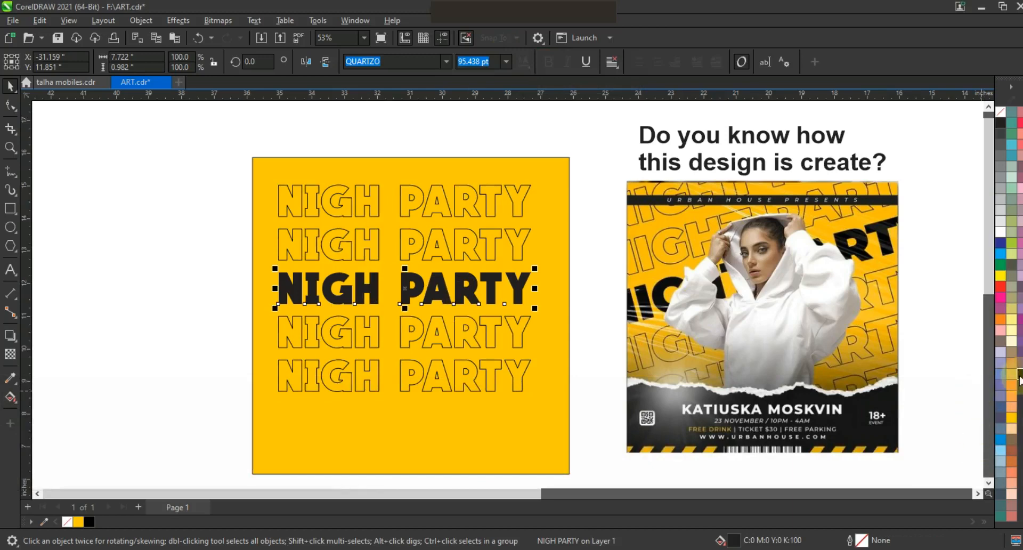
left_click_drag(543, 399, 564, 433)
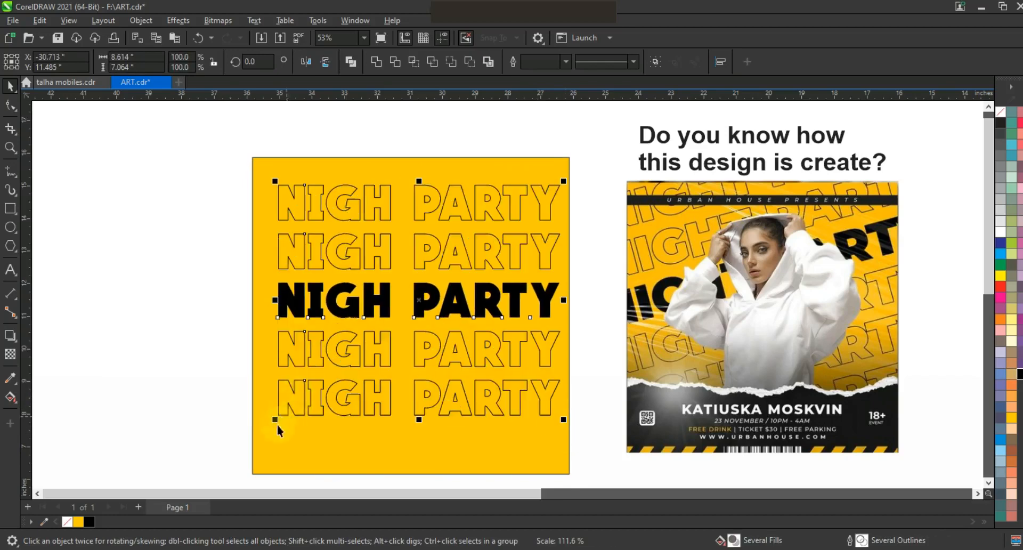
left_click_drag(260, 443, 244, 456)
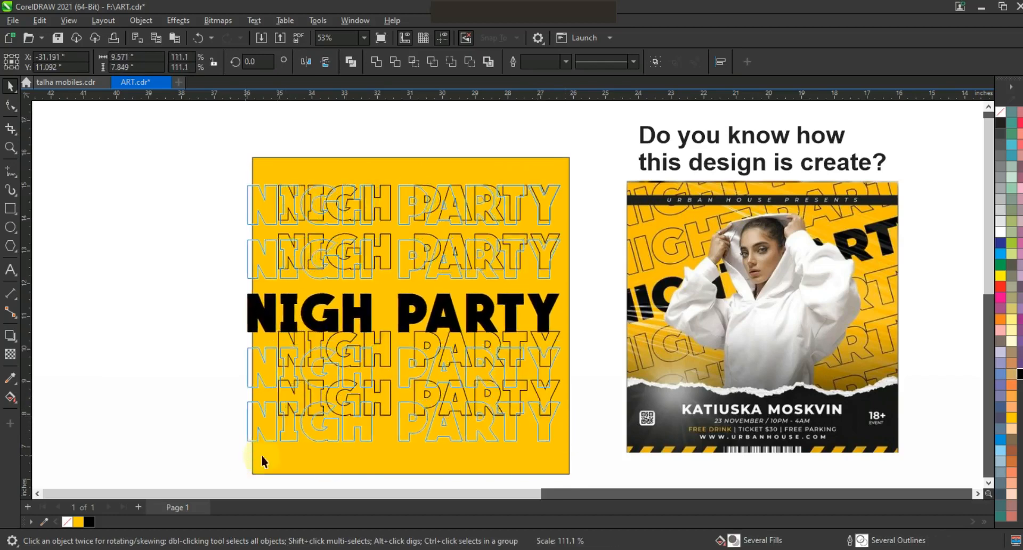
left_click_drag(575, 176, 598, 153)
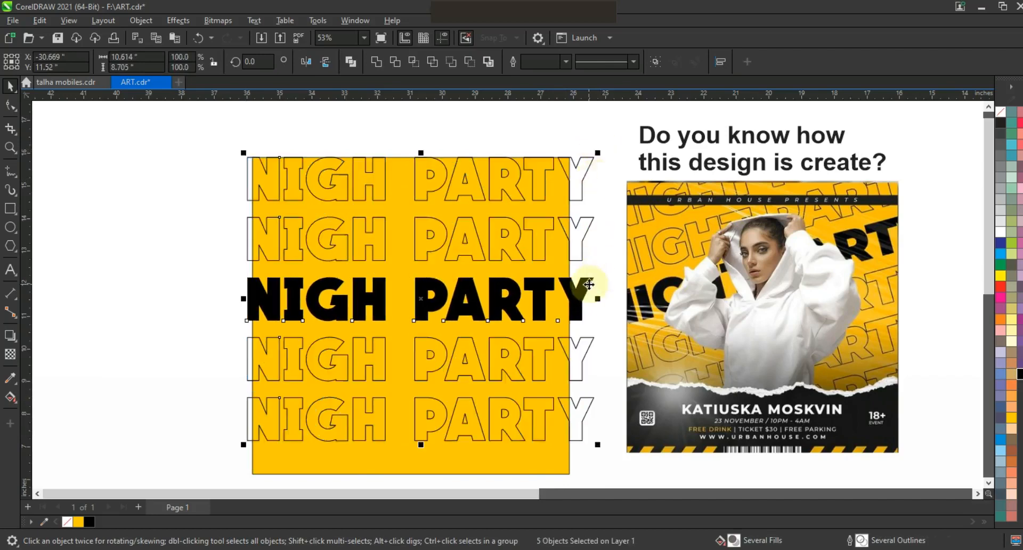
Step: Rotate the five rows counter-clockwise by about 10 degrees
left_click(588, 284)
left_click_drag(599, 451, 589, 379)
Step: PowerClip the five rotated rows inside the yellow square
key("F3")
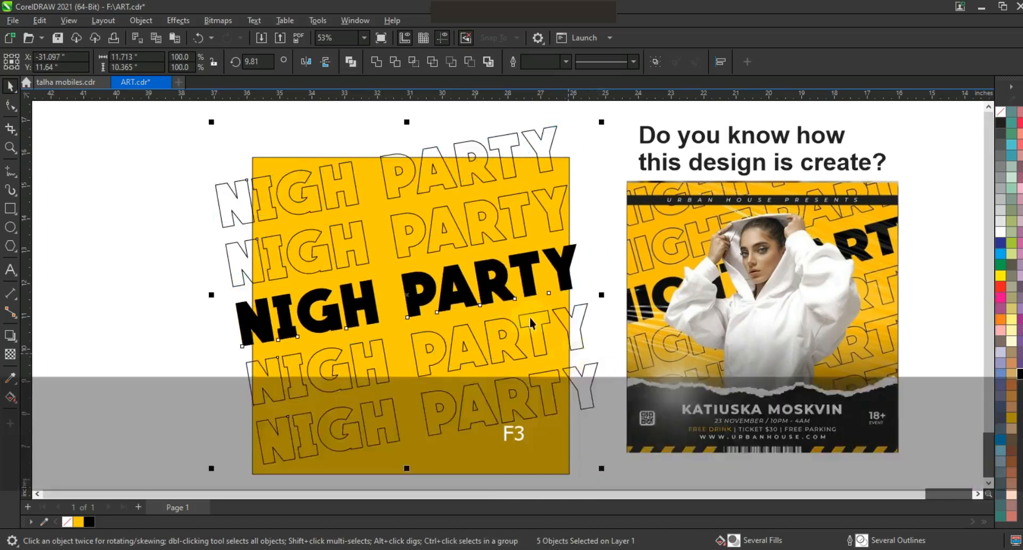
left_click_drag(382, 401, 372, 405)
key("shift")
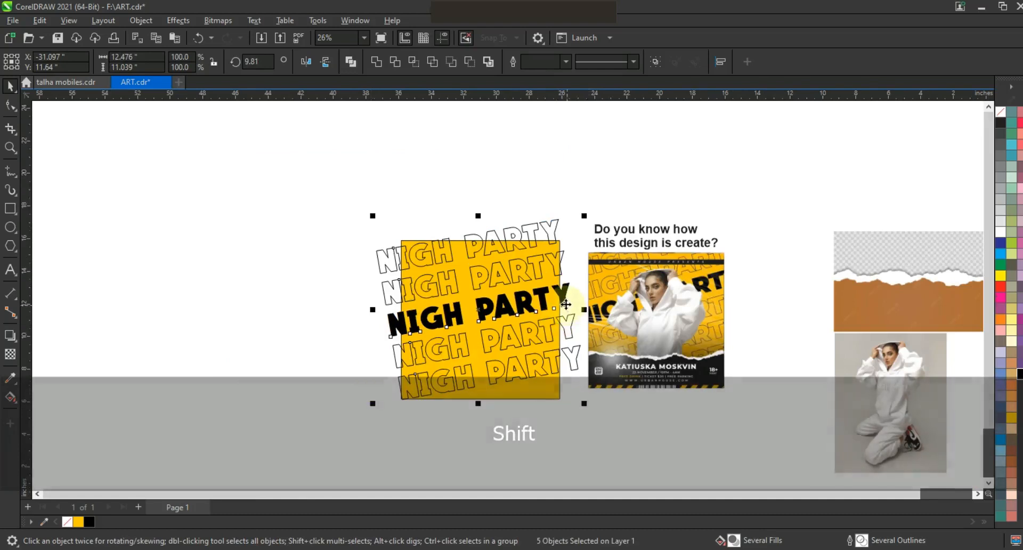
left_click(566, 302)
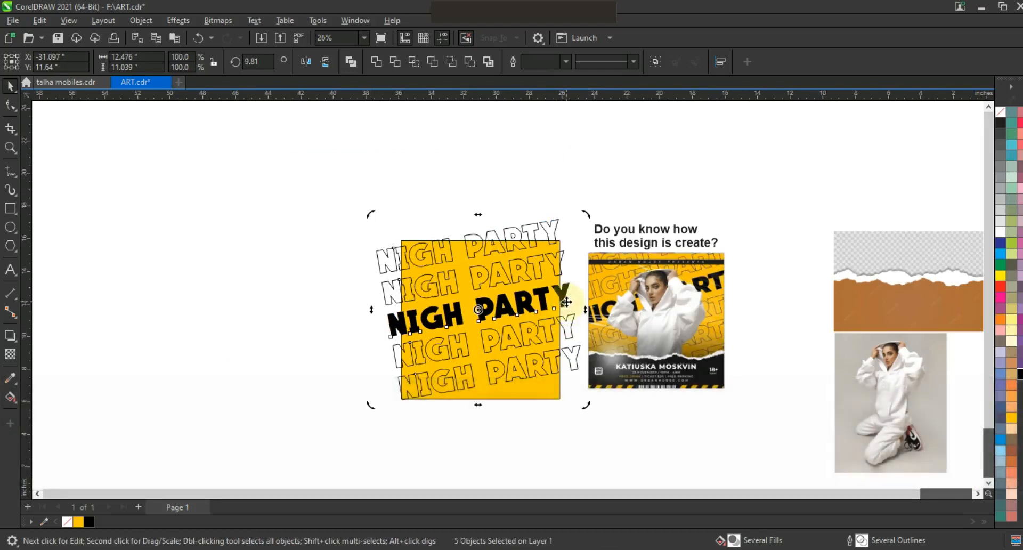
right_click(566, 302)
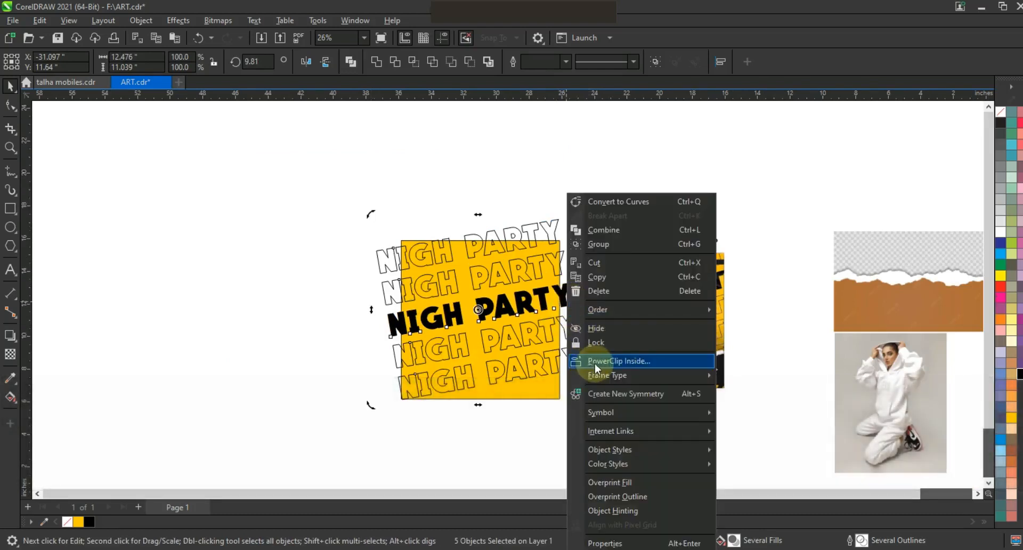
left_click(591, 424)
left_click(545, 398)
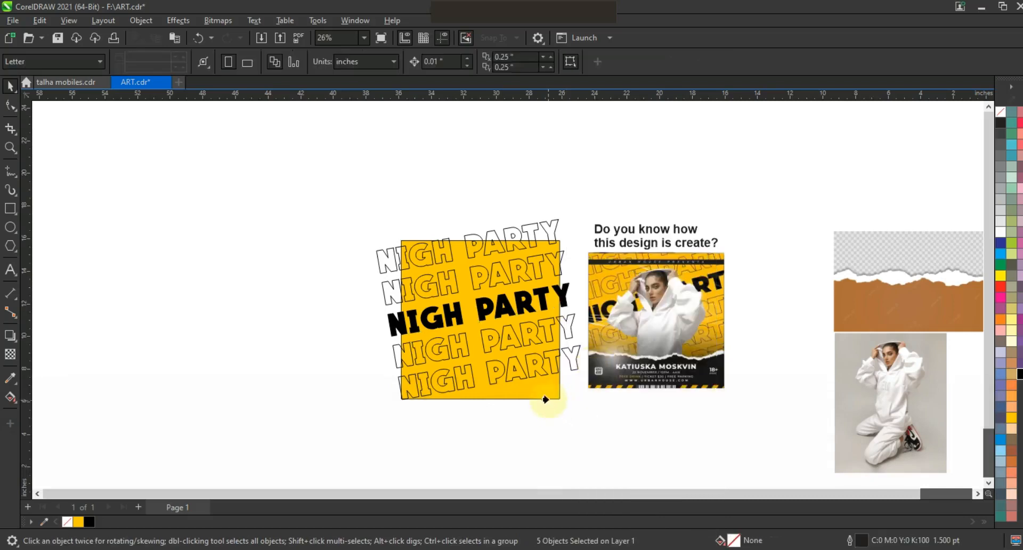
Step: Move the torn-paper image to the empty area left of the poster
left_click(573, 423)
left_click(10, 147)
left_click_drag(365, 204, 744, 408)
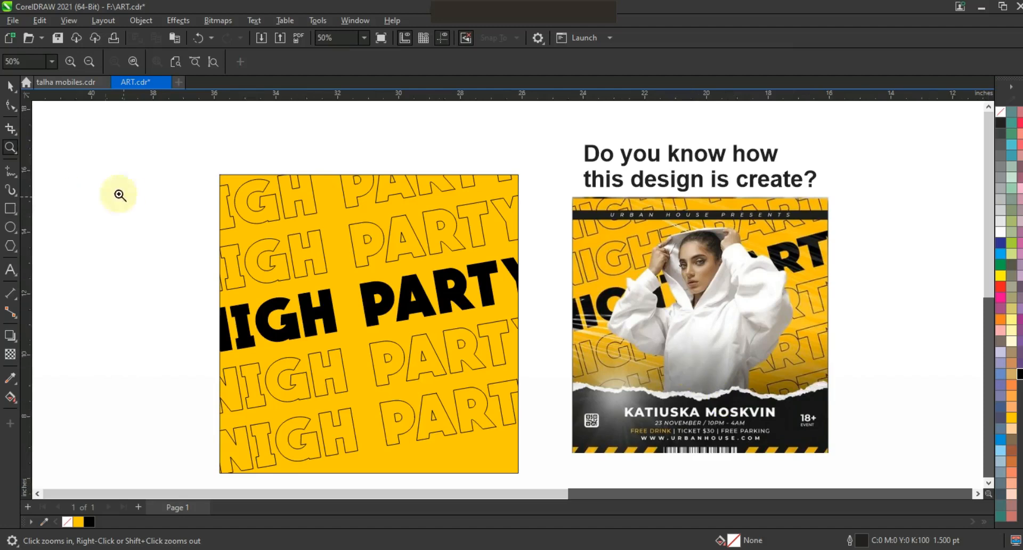
left_click(9, 87)
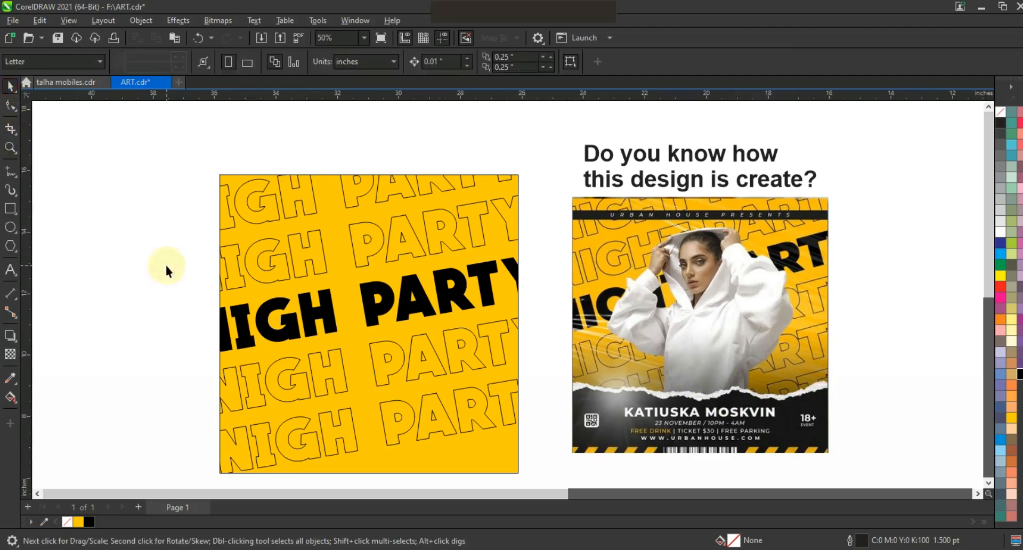
key("F3")
left_click_drag(873, 308, 275, 317)
Step: Trace the torn-paper image with Outline Trace using the low quality image preset
left_click(10, 147)
left_click_drag(159, 218, 343, 349)
left_click(15, 89)
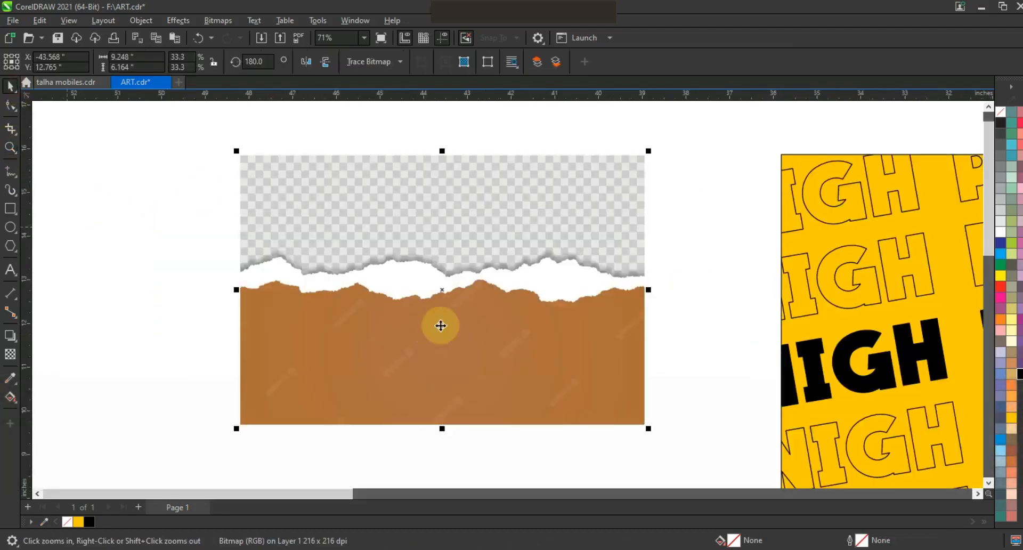
right_click(440, 324)
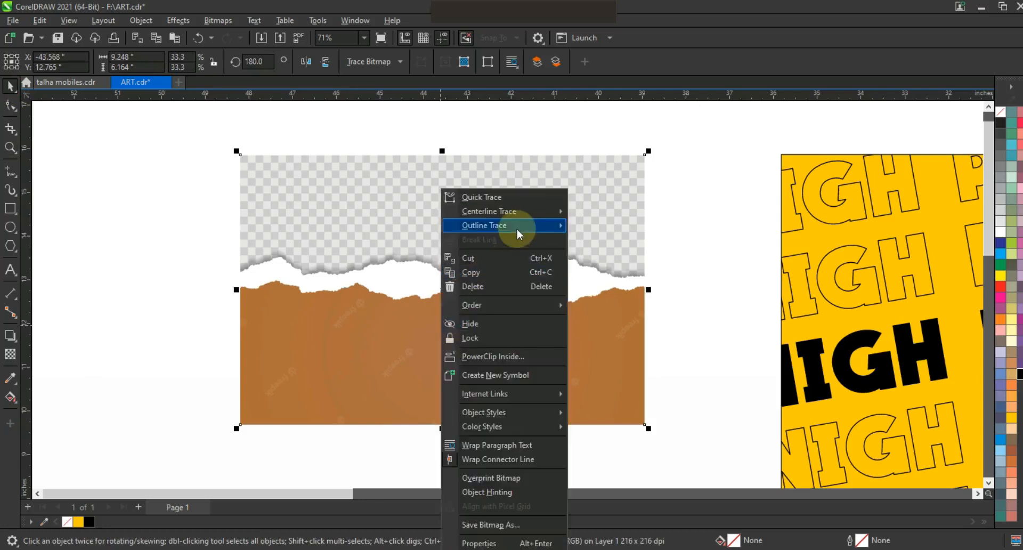
mouse_move(520, 227)
left_click(633, 286)
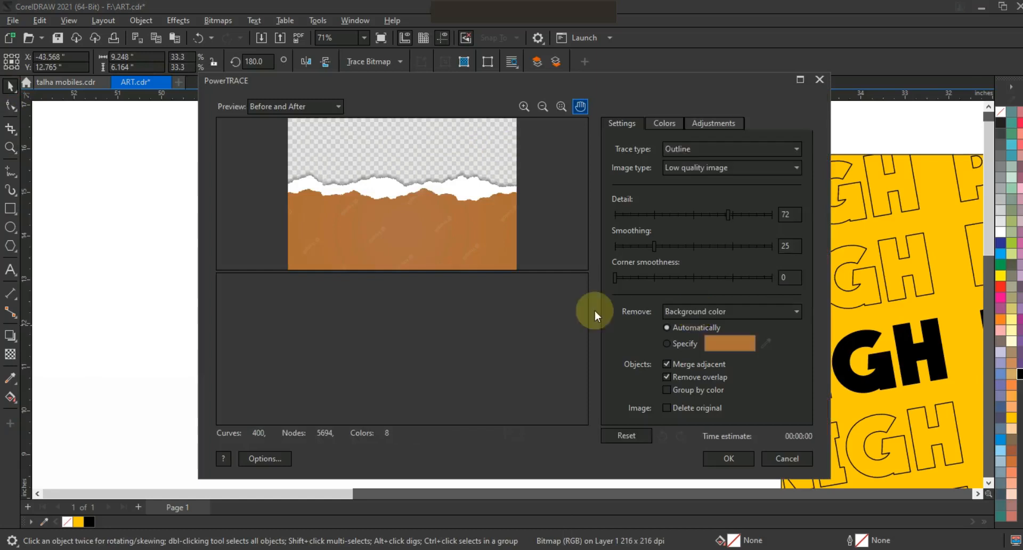
left_click(726, 458)
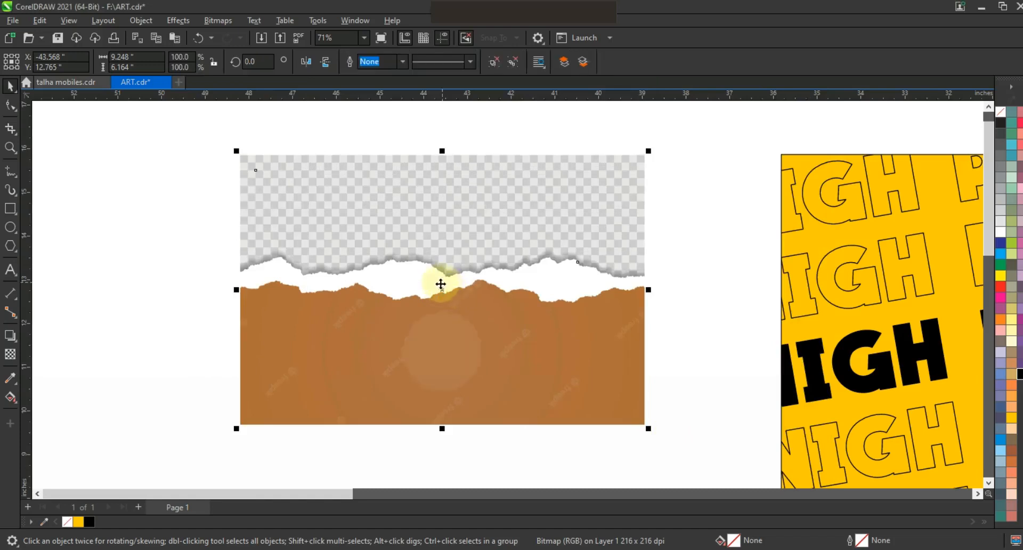
Step: Move the traced result off the original bitmap and ungroup all its pieces
key("F3")
left_click_drag(449, 292, 327, 278)
left_click(494, 62)
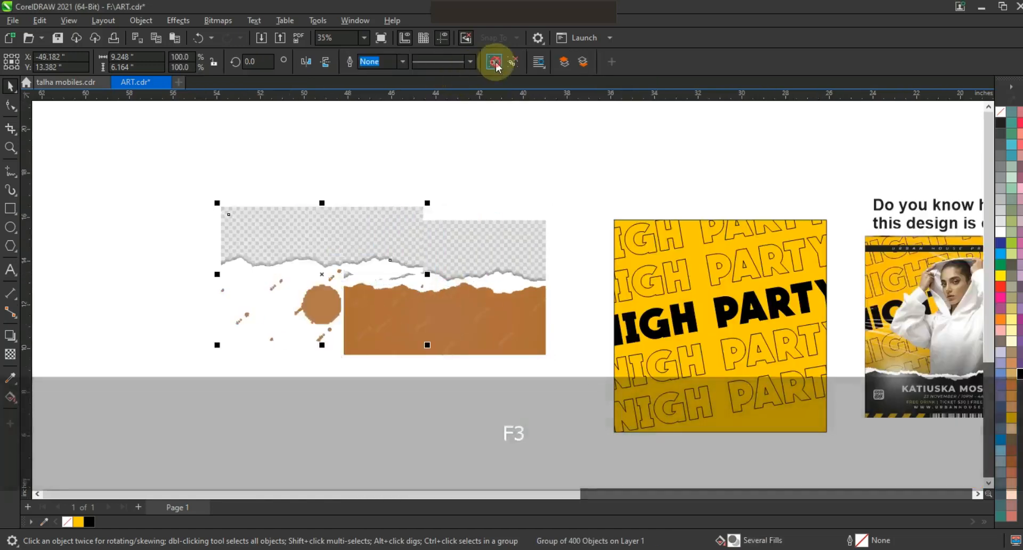
Step: Move the white torn strip onto the poster's lower part and bring it to the front
left_click(379, 269)
left_click_drag(378, 269, 765, 376)
key("shift+Page_Up")
Step: Delete the remaining traced pieces
left_click_drag(578, 170, 212, 434)
key("Delete")
left_click(771, 276)
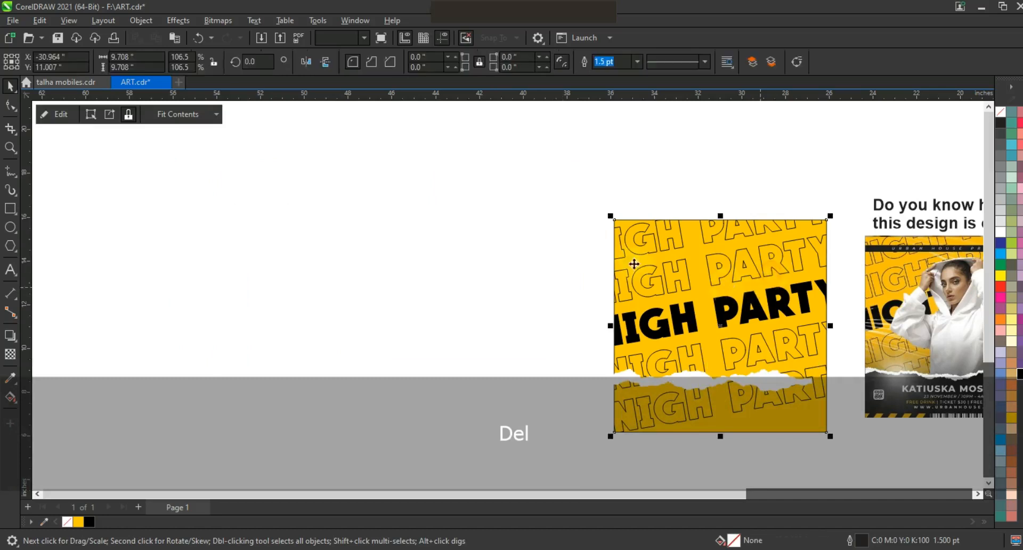
Step: Give the white torn strip a 2.0 pt outline
key("shift+F2")
key("Escape")
left_click(589, 393)
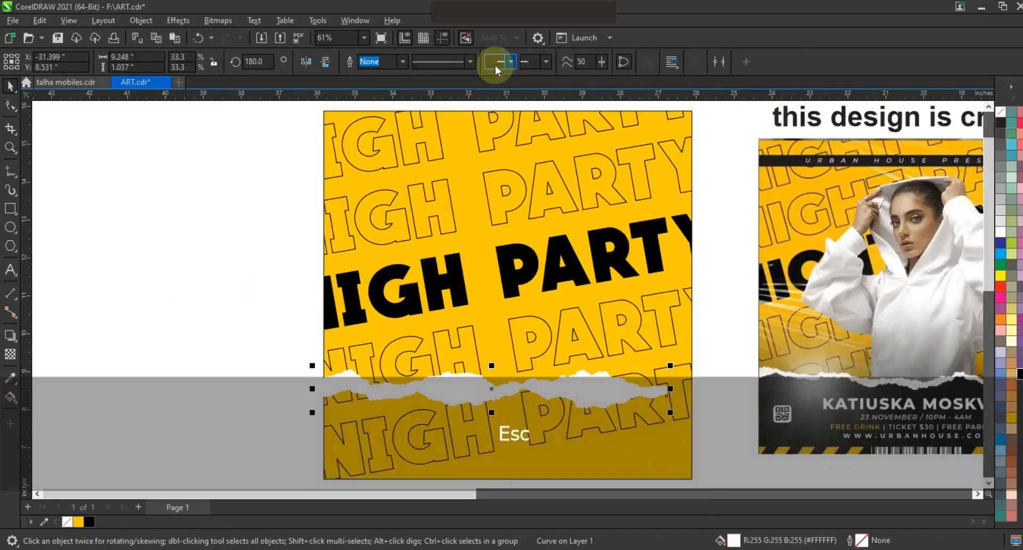
left_click(400, 63)
left_click(382, 128)
Step: Stretch the torn strip across the poster's width and place a slightly offset duplicate of it
left_click_drag(673, 364, 690, 364)
mouse_move(641, 388)
left_mouse_down()
mouse_move(666, 379)
mouse_move(647, 376)
left_mouse_up()
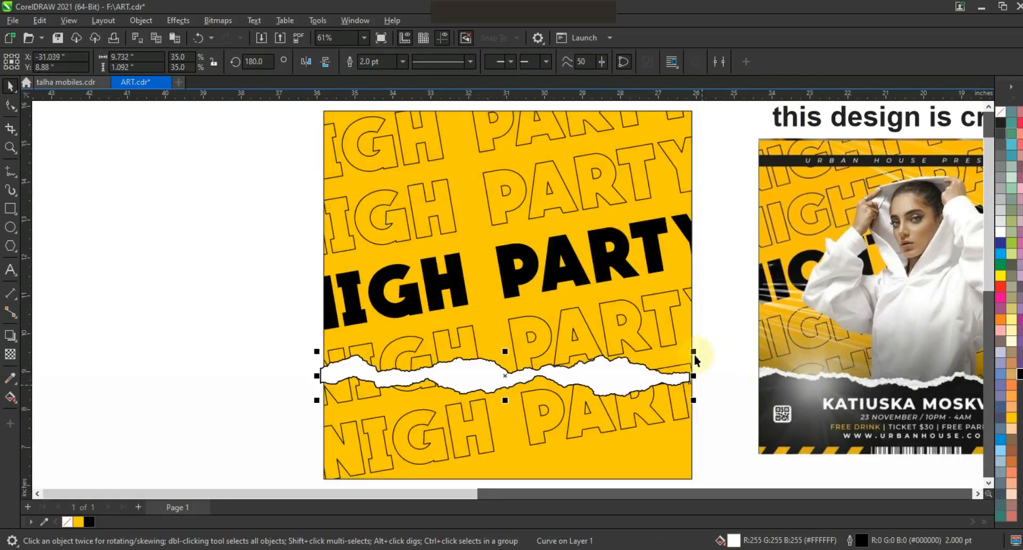
left_click_drag(695, 356, 683, 376)
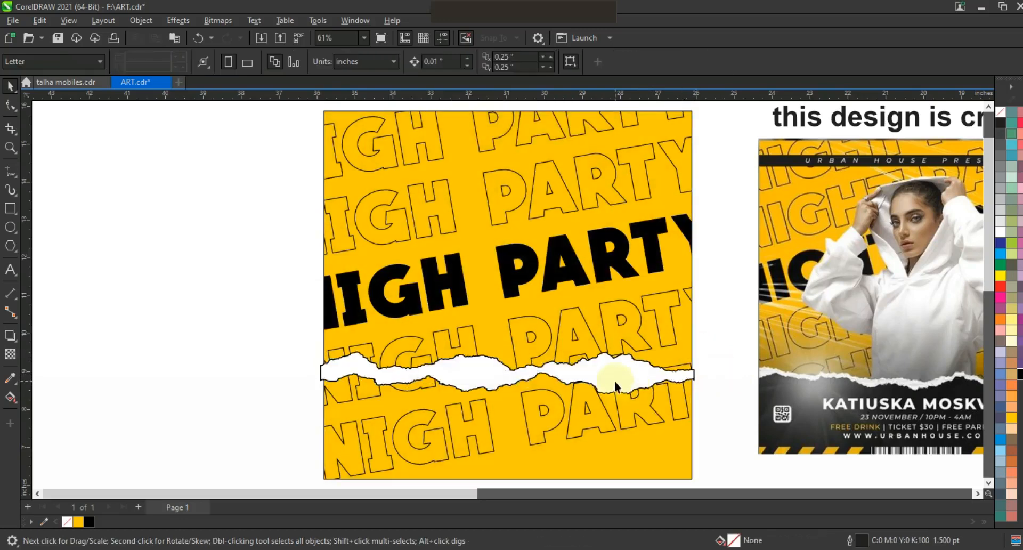
key("KP_Add")
left_click_drag(622, 380, 628, 388)
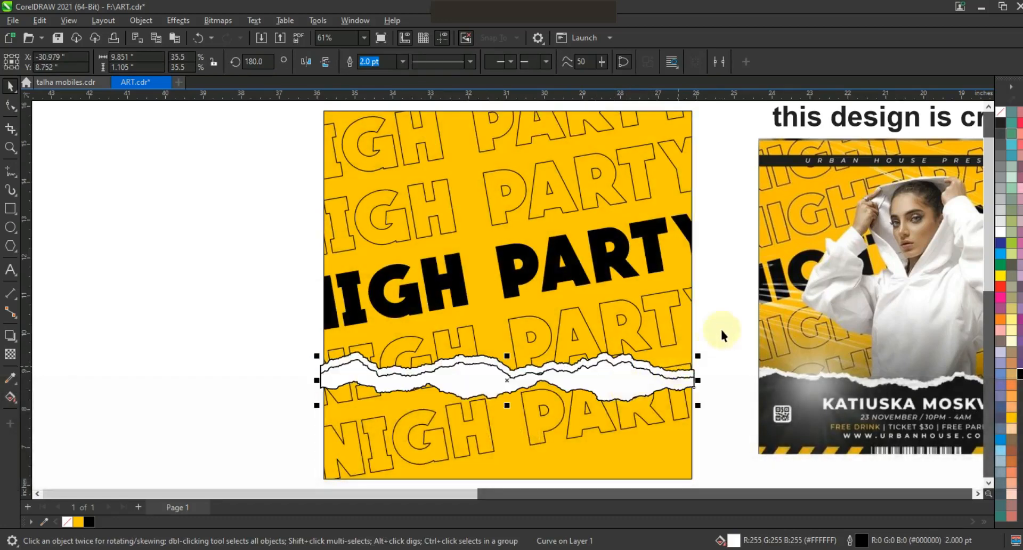
Step: Draw a closed polyline shape covering the poster's lower part from the torn strip down past the bottom edge
key("F3")
left_click_drag(241, 222, 728, 368)
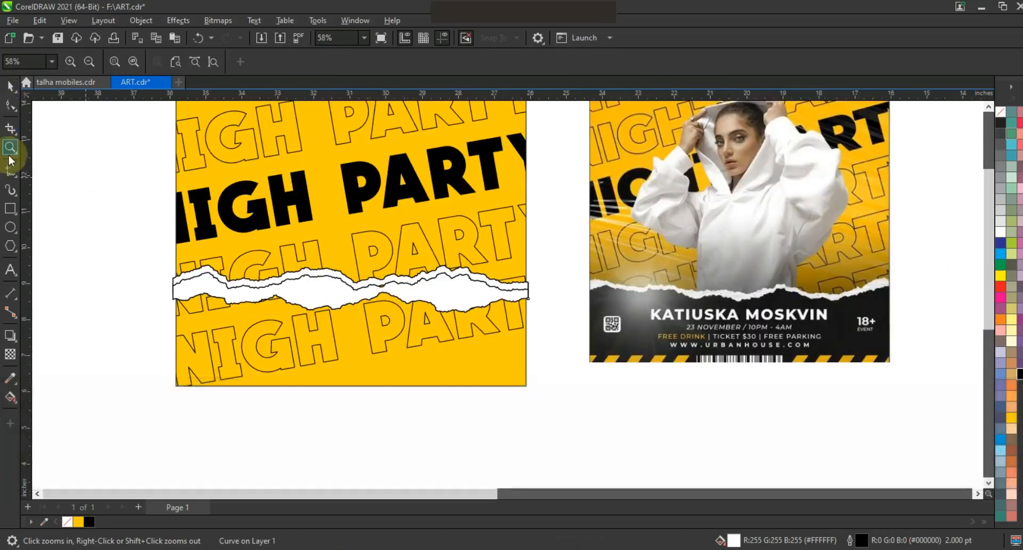
left_click(10, 171)
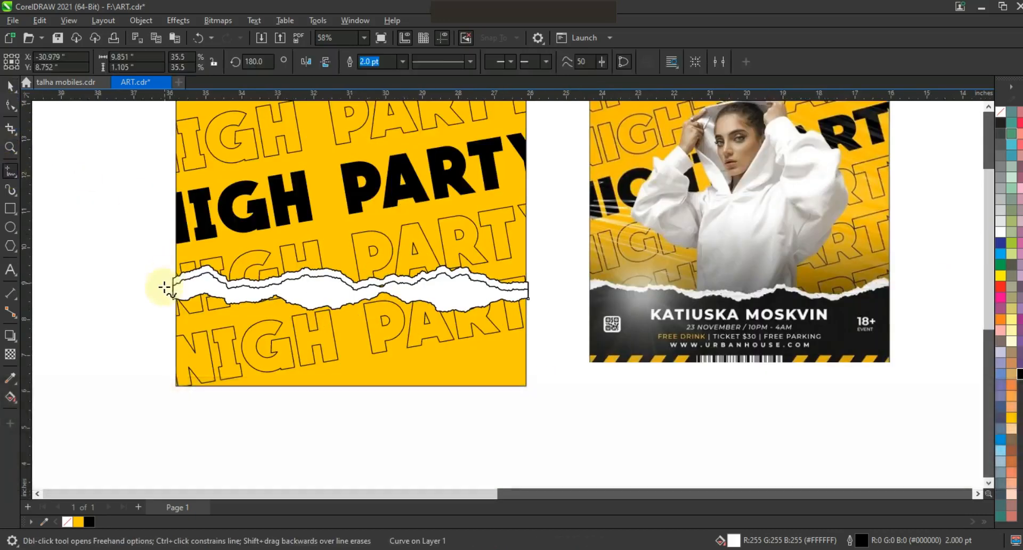
left_click(201, 288)
left_click(295, 288)
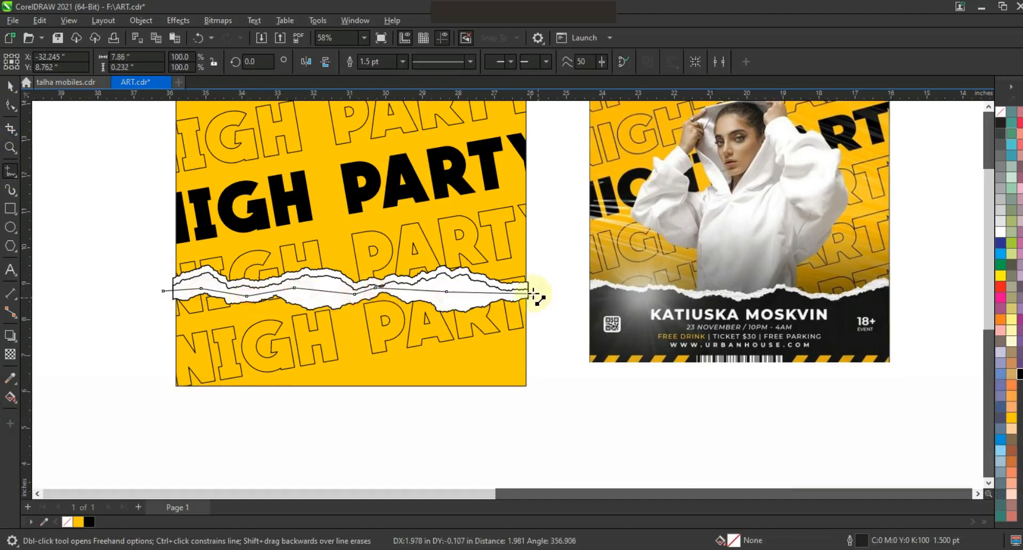
left_click(531, 396)
left_click(163, 394)
left_click(167, 292)
Step: Weld the new shape together with the torn strip
left_click(10, 86)
left_click(463, 287, "shift")
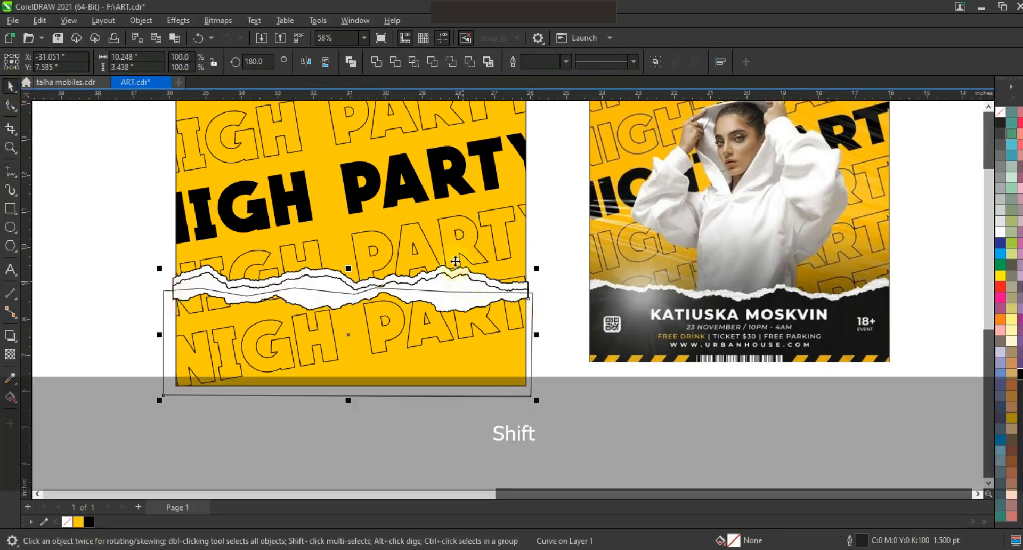
left_click(375, 63)
left_click(91, 256)
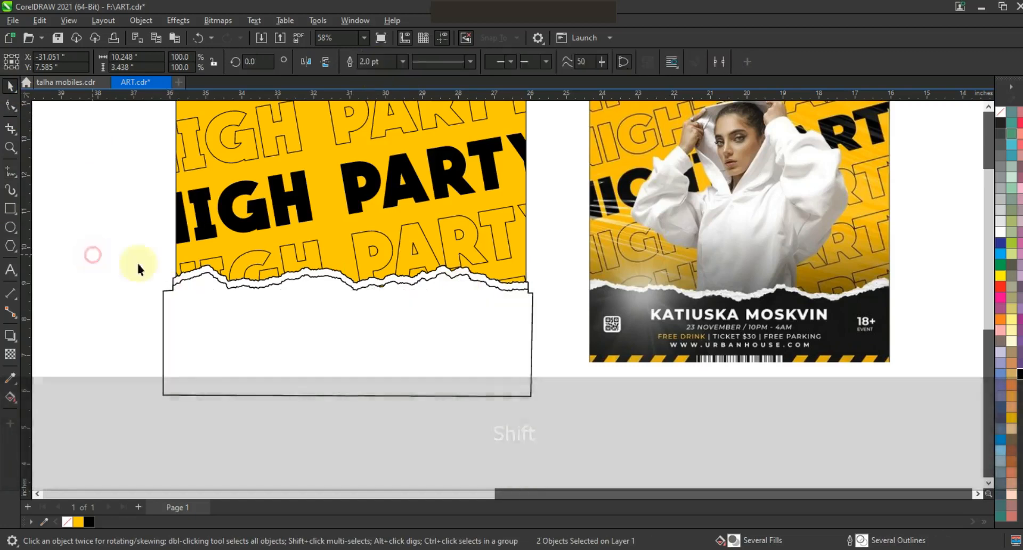
Step: Fill the welded lower shape with black
left_click(392, 325)
left_click_drag(352, 310, 350, 315)
left_click(426, 336)
left_click(1020, 376)
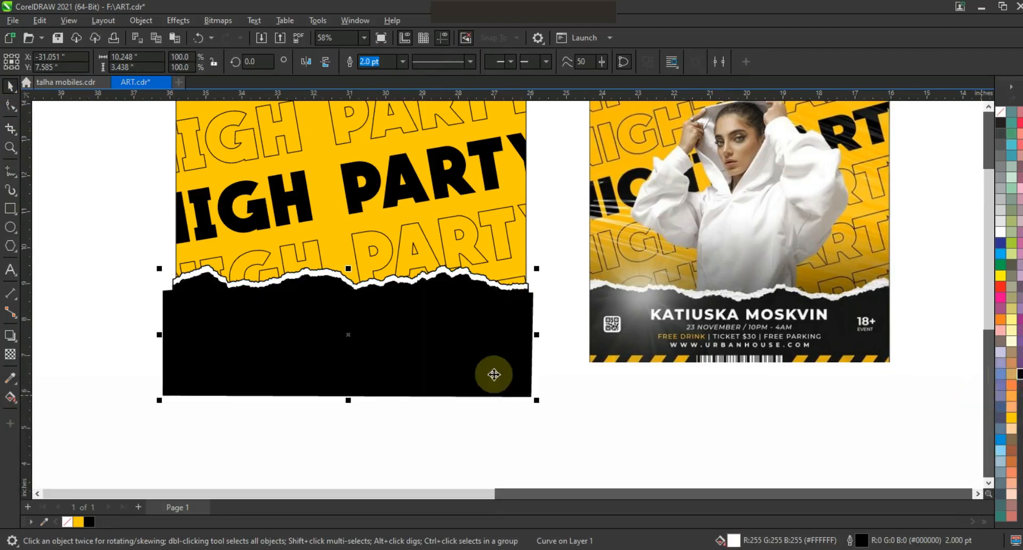
Step: Select the black shape and the torn strip and remove their outlines
left_click(491, 412)
left_click(440, 325)
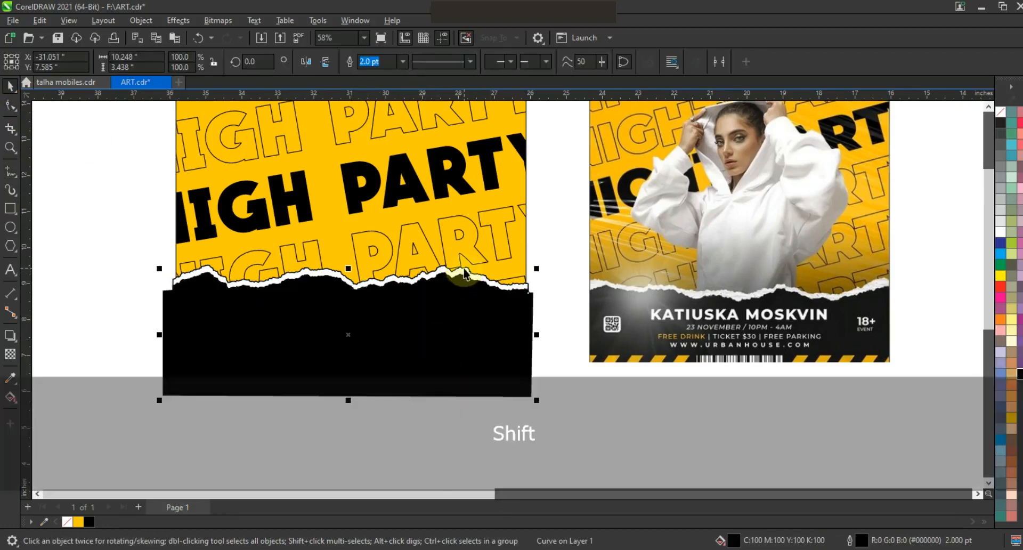
left_click(464, 269, "shift")
right_click(999, 112)
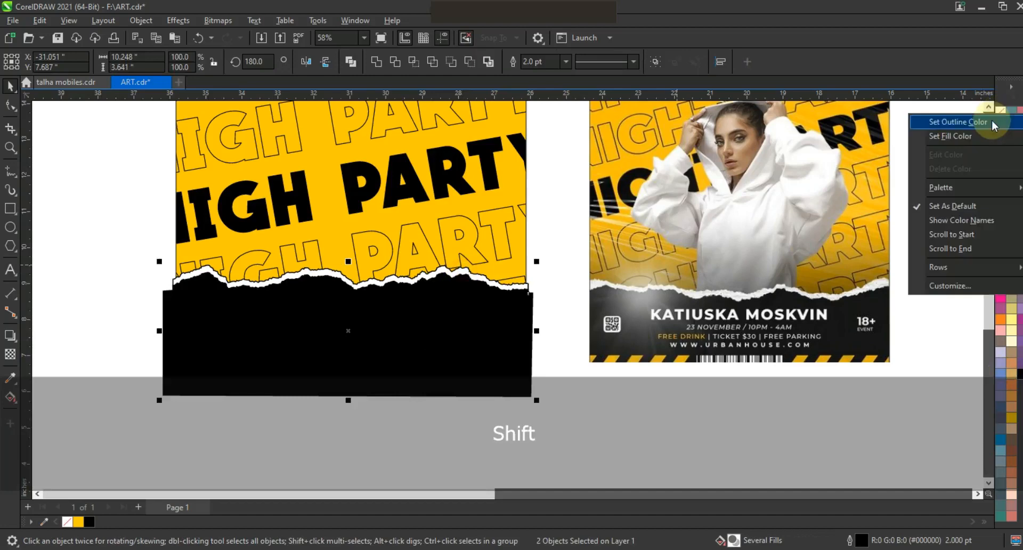
left_click(990, 123)
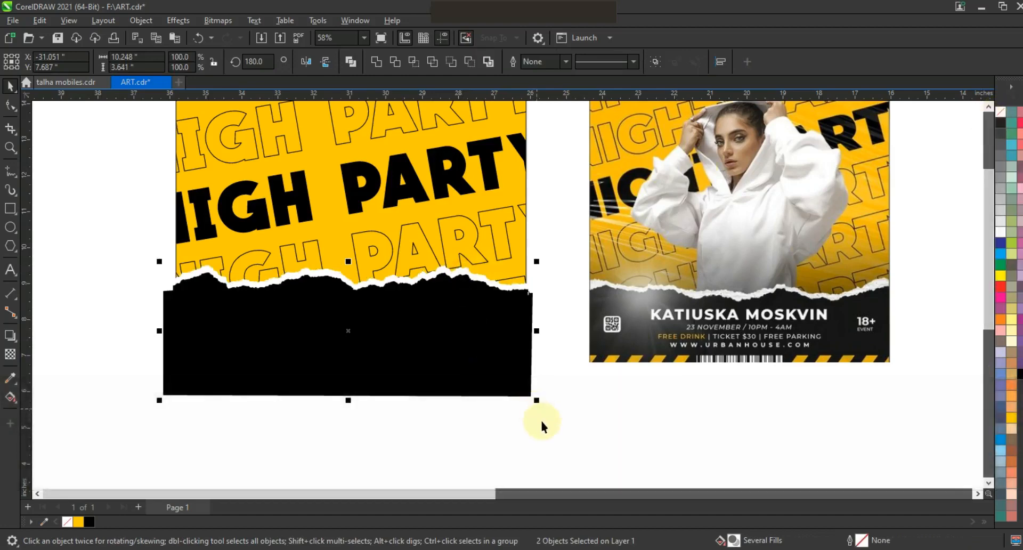
left_click(541, 421)
Step: Move the model photo next to the poster
key("F3")
key("Escape")
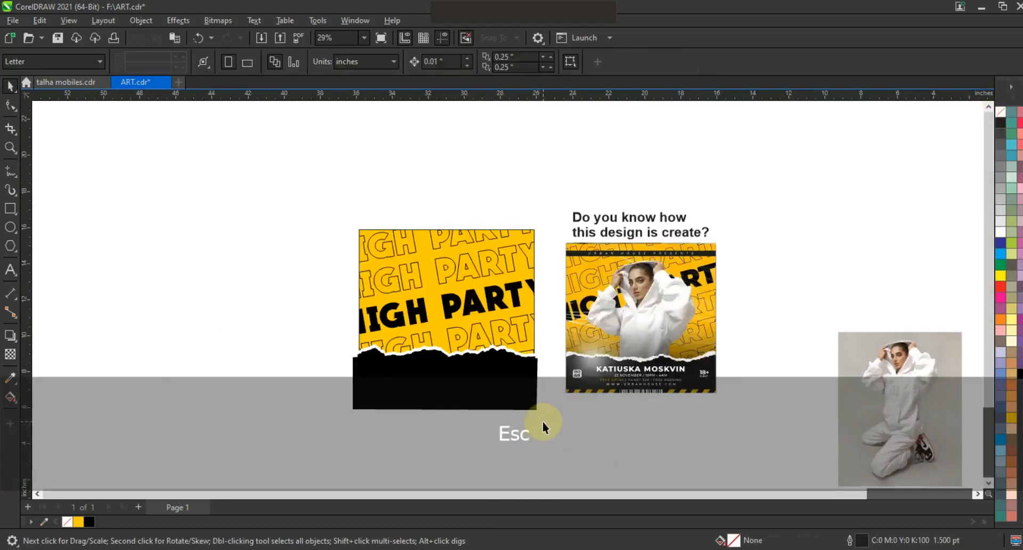
left_click(857, 382)
left_click_drag(921, 385, 296, 285)
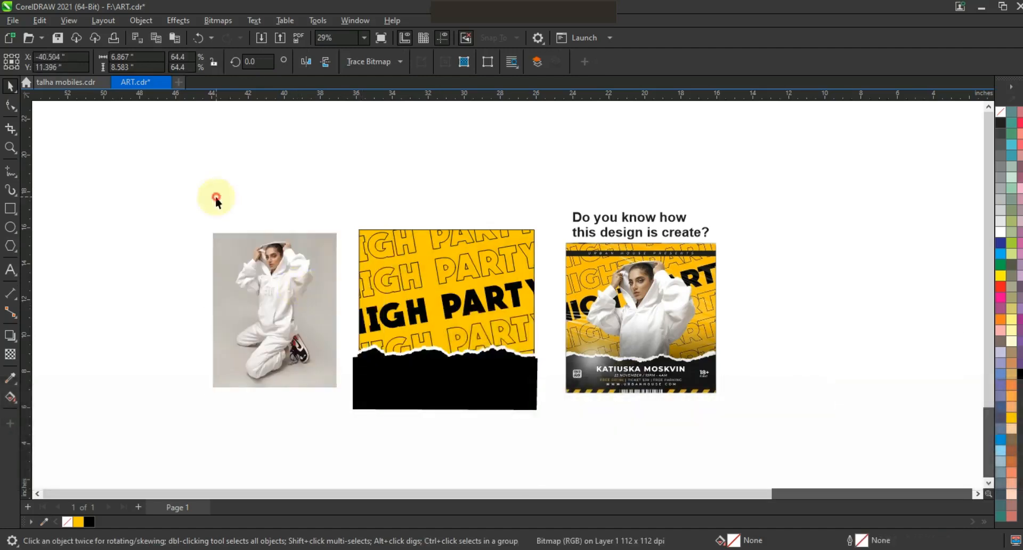
Step: Trace around the model's hood and body with the polyline tool, placing points along her outline
left_click(10, 147)
left_click_drag(224, 230, 251, 264)
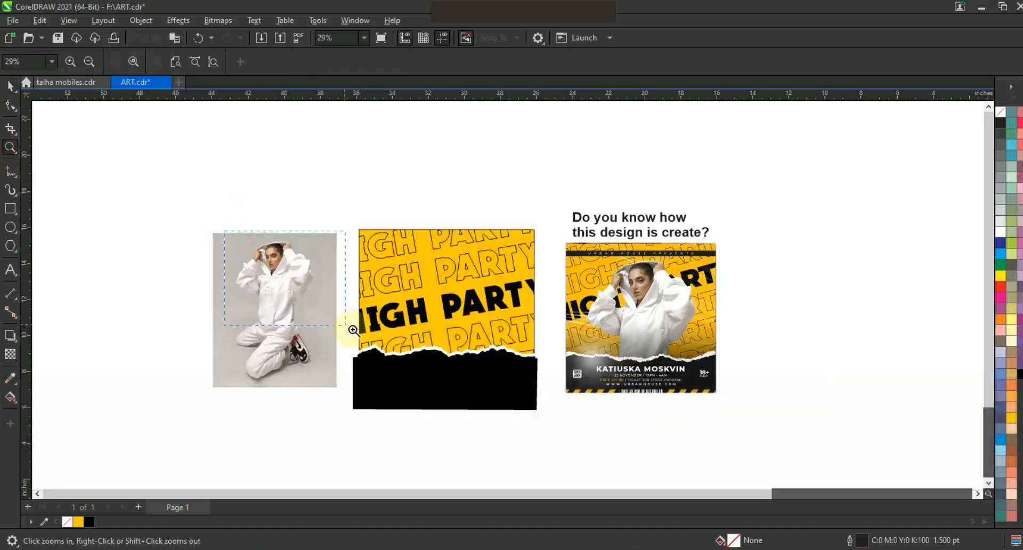
left_click_drag(362, 334, 362, 334)
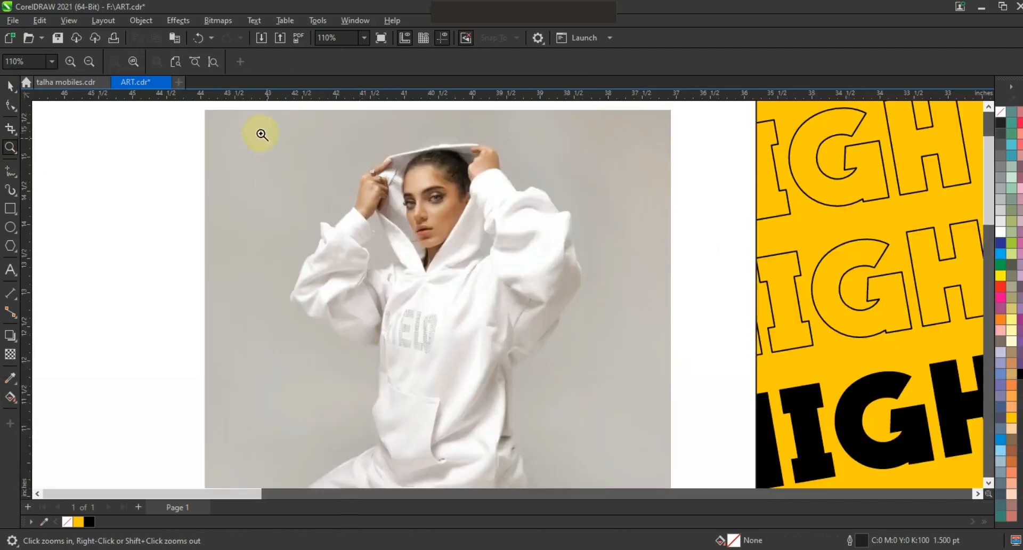
left_click_drag(653, 399, 653, 398)
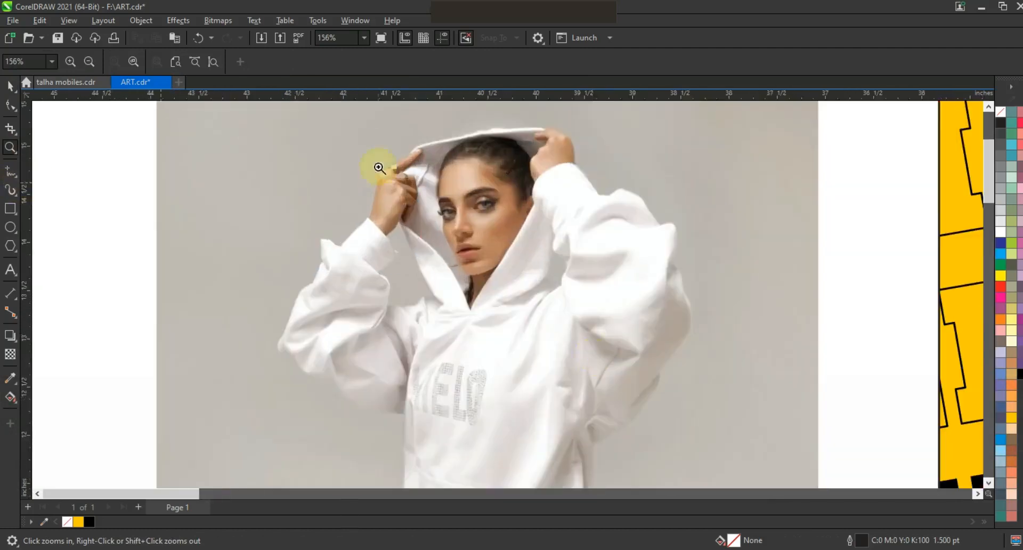
left_click_drag(736, 387, 736, 387)
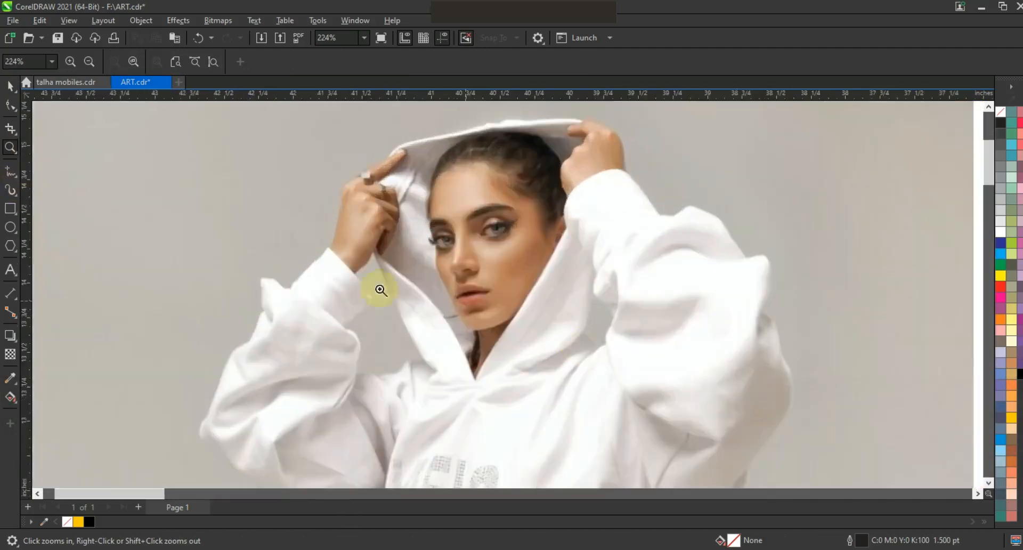
left_click(10, 171)
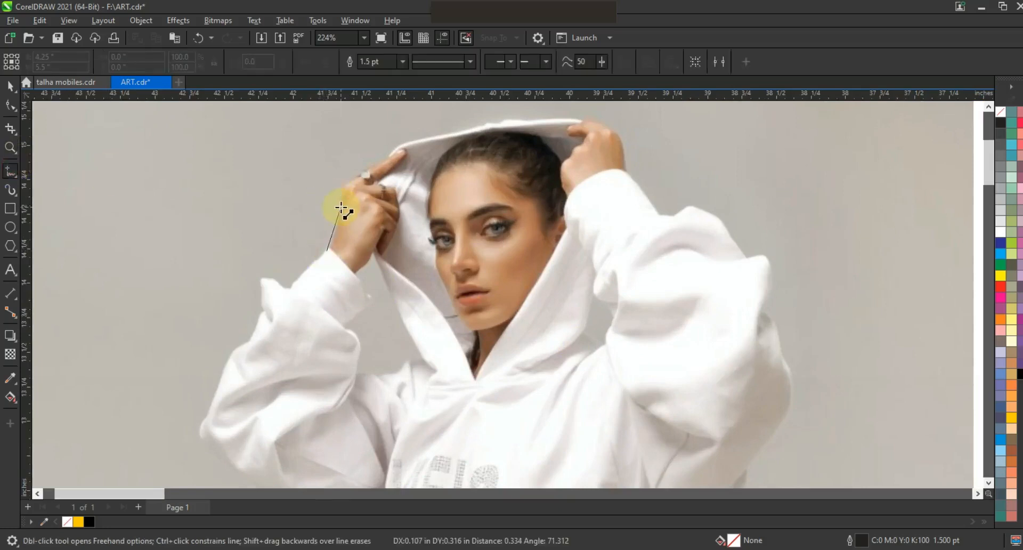
double_click(339, 207)
double_click(360, 175)
double_click(388, 157)
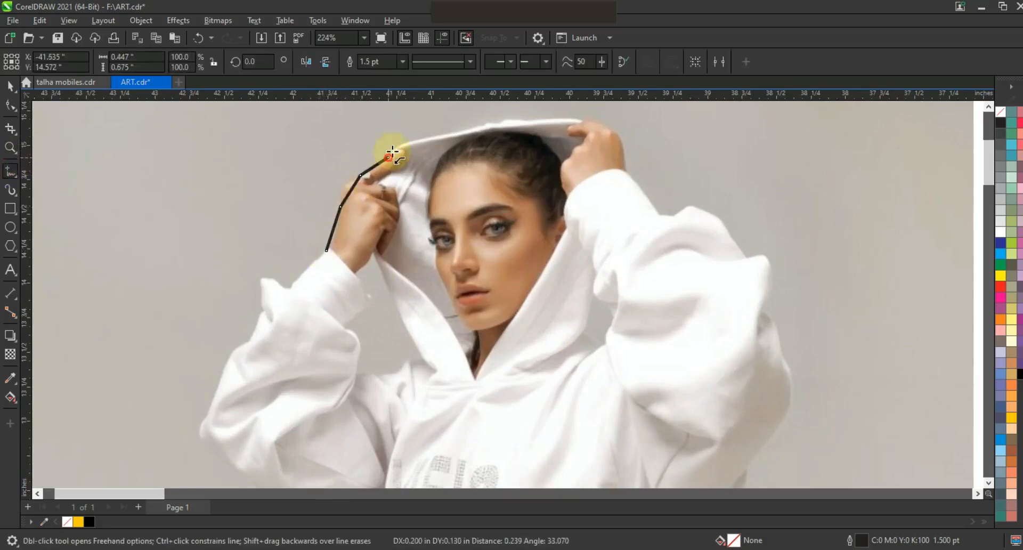
double_click(496, 122)
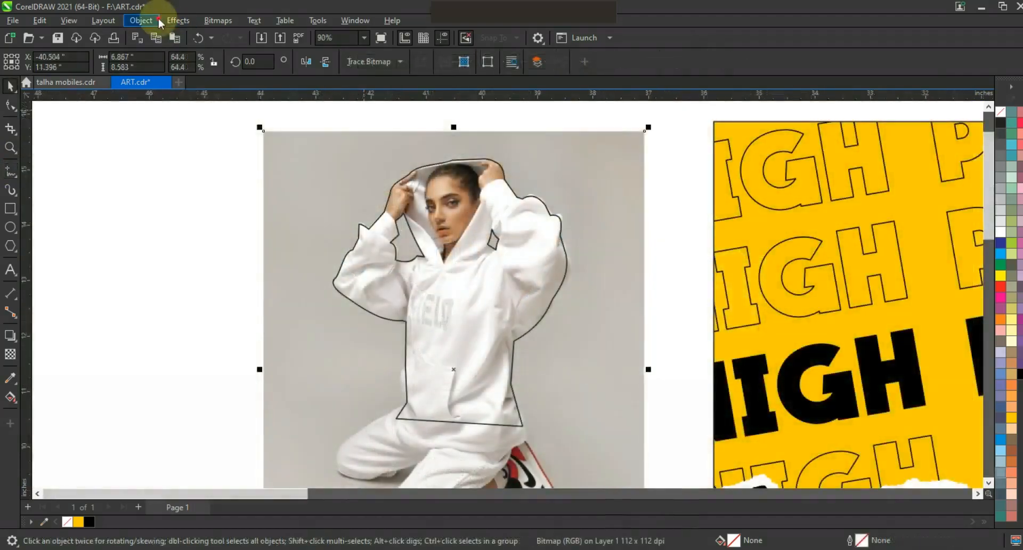
Step: PowerClip the photo inside the traced outline and set the outline to none
left_click(156, 20)
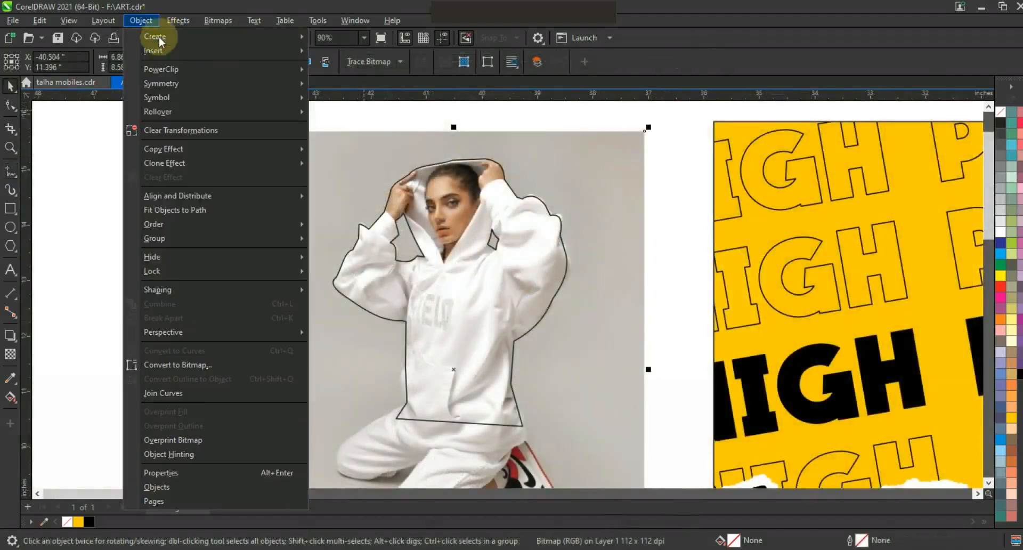
left_click(333, 69)
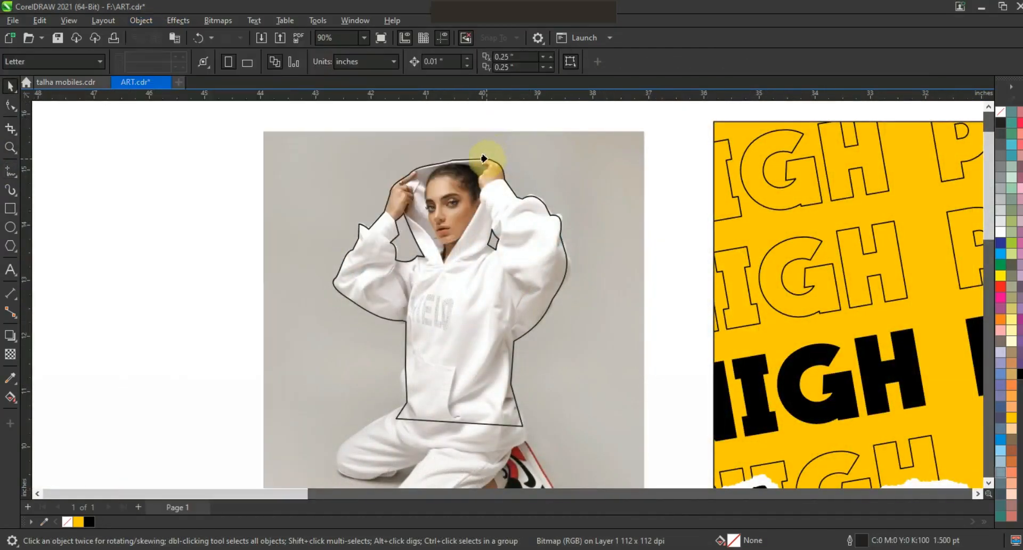
left_click(481, 158)
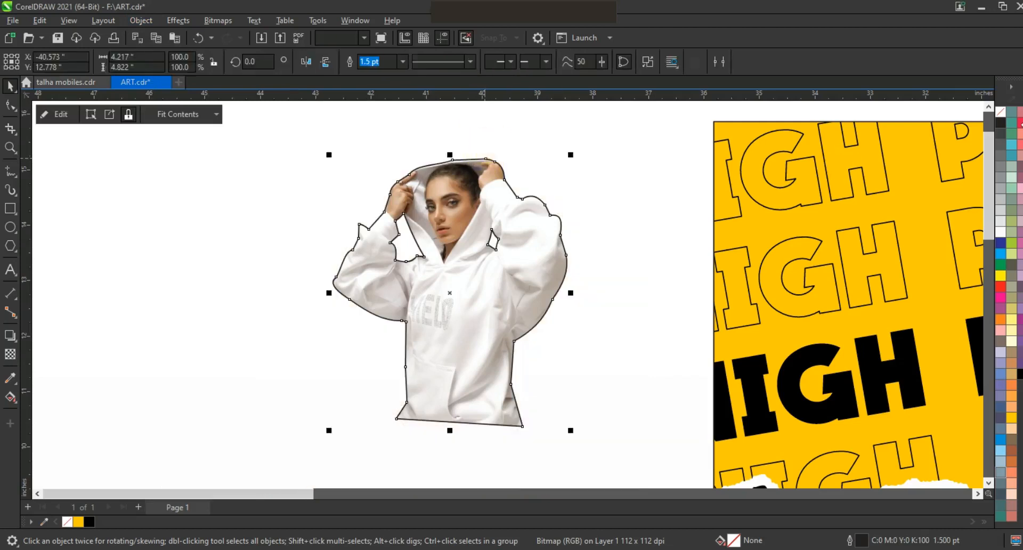
right_click(1001, 112)
left_click(983, 121)
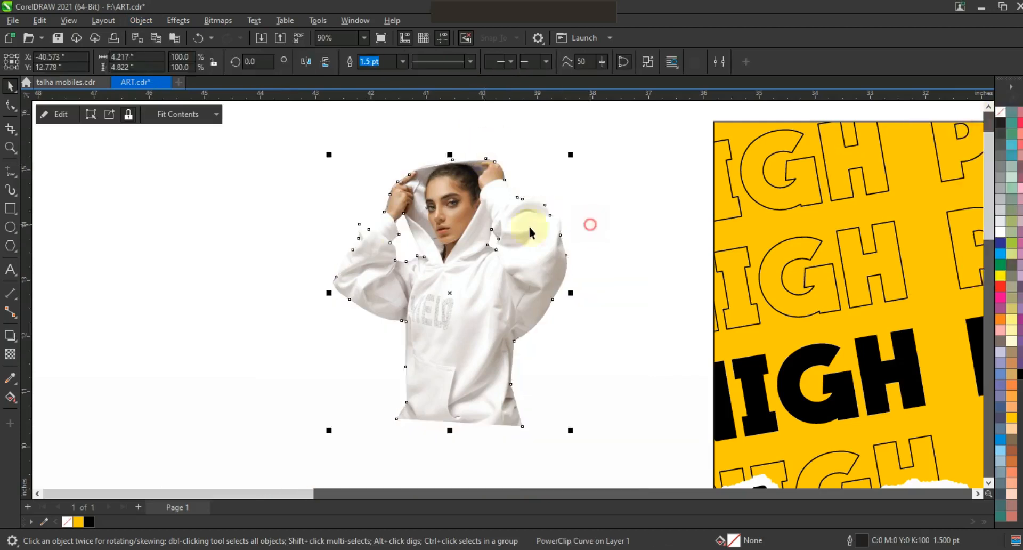
Step: Place the model cutout on the poster above the black base, enlarge it to about 145%, and send it back one level
key("F3")
key("F3")
key("Escape")
left_click_drag(326, 201, 810, 392)
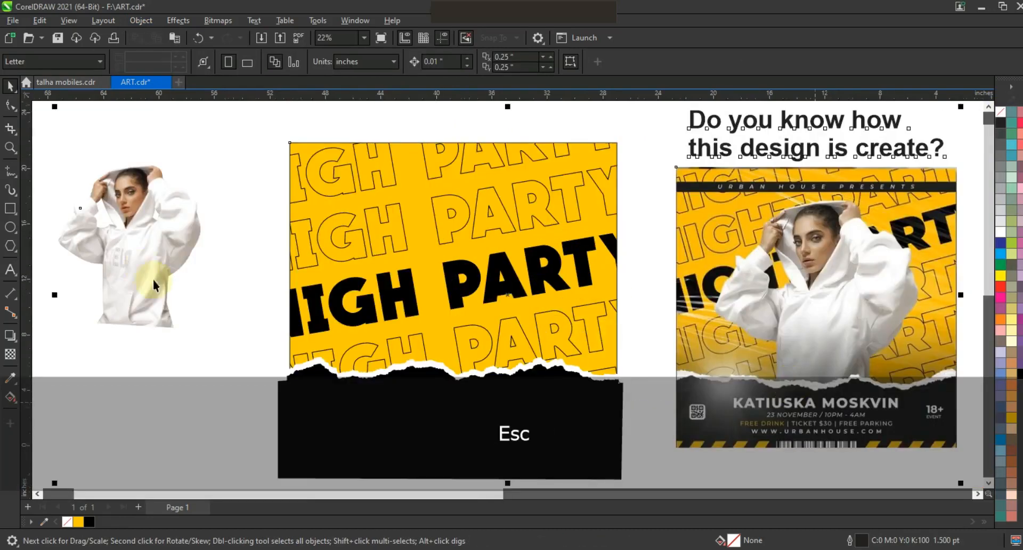
left_click_drag(152, 279, 461, 346)
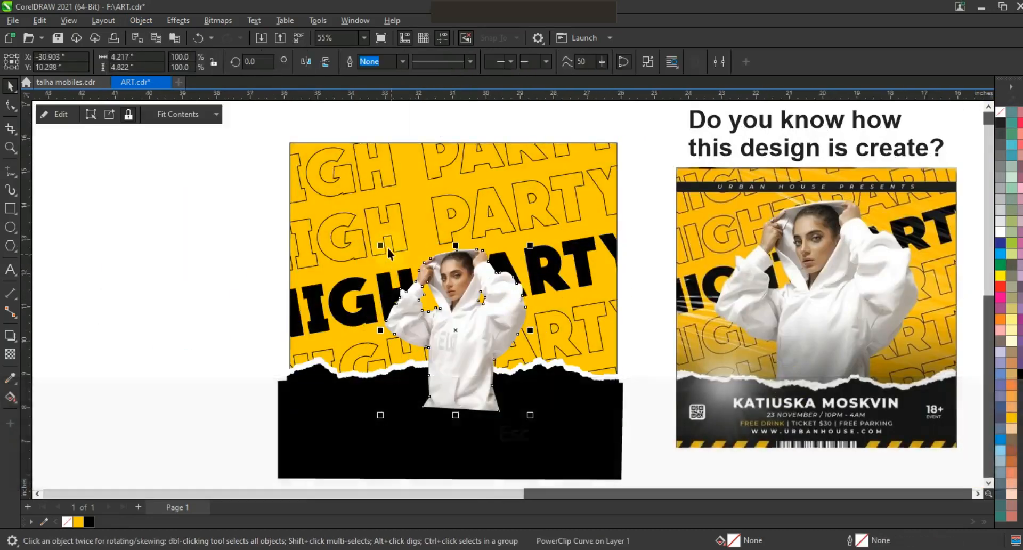
left_click_drag(369, 230, 338, 178)
left_click_drag(531, 194, 552, 176)
left_click_drag(553, 171, 552, 171)
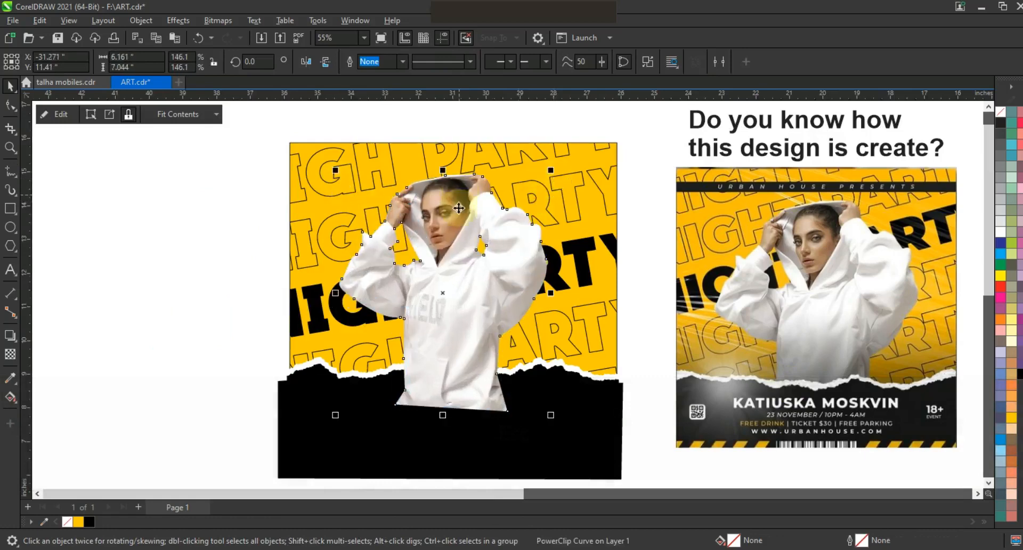
left_click_drag(486, 265, 481, 267)
left_click_drag(547, 173, 552, 170)
left_click_drag(500, 260, 506, 264)
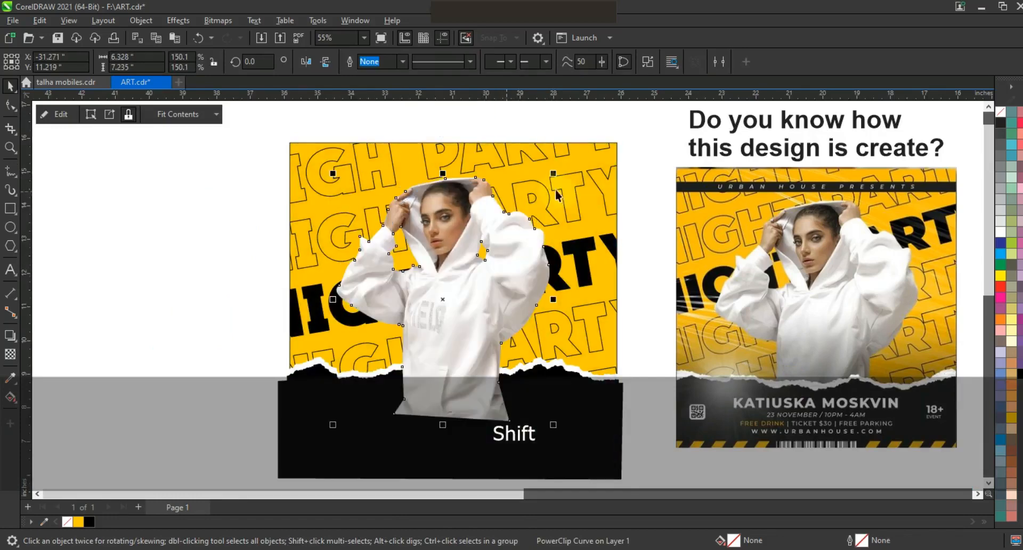
left_click_drag(553, 173, 550, 179)
left_click_drag(499, 268, 504, 279)
key("ctrl+Page_Down")
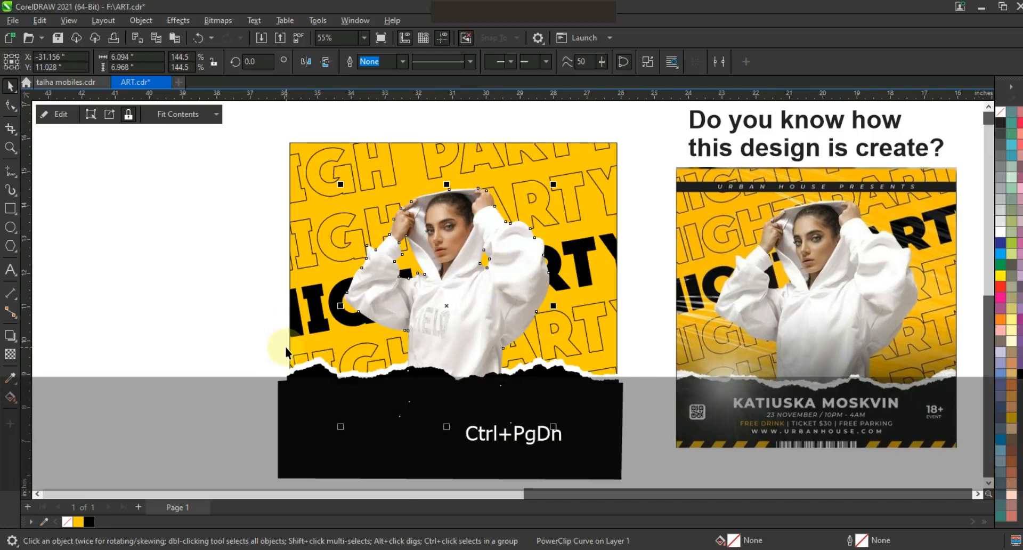
Step: Edit the cutout's PowerClip contents and draw a black rectangle over the lower hoodie
left_click(248, 322)
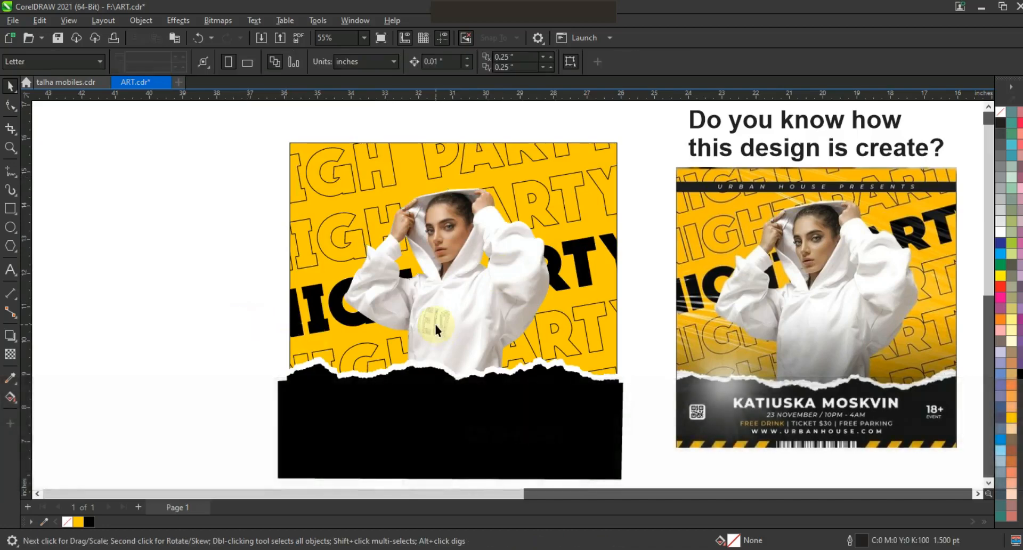
left_click(442, 325)
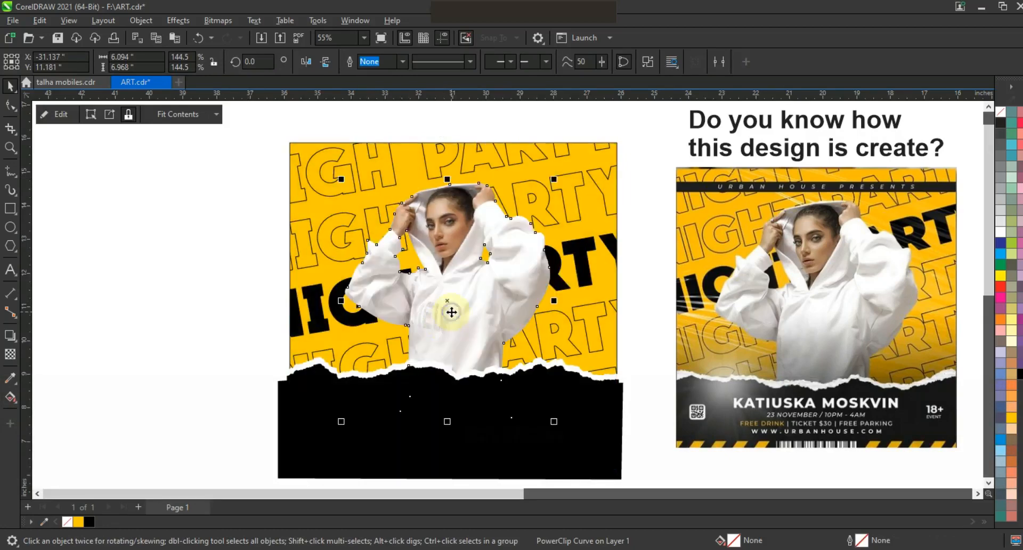
right_click(451, 312)
left_click(496, 173)
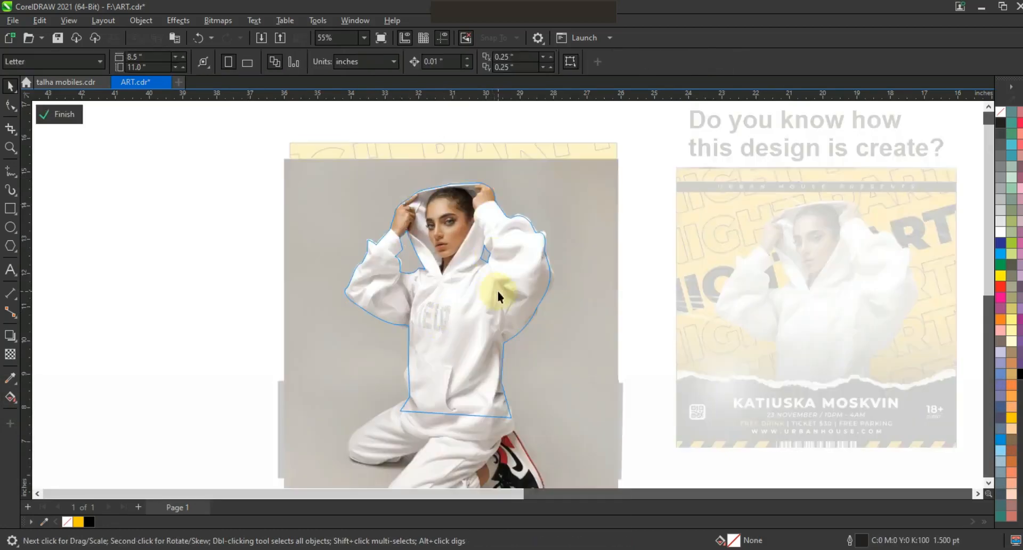
left_click(10, 208)
mouse_move(347, 292)
left_mouse_down()
mouse_move(482, 406)
mouse_move(535, 434)
left_mouse_up()
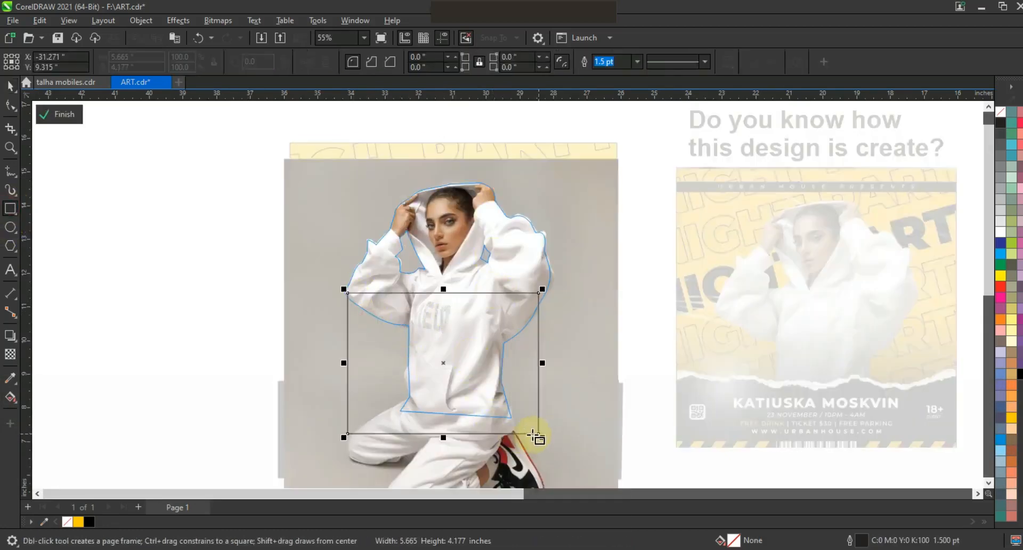
left_click(1018, 375)
Step: Apply a vertical fountain transparency to the black rectangle so it fades upward, then finish editing the PowerClip
left_click(10, 354)
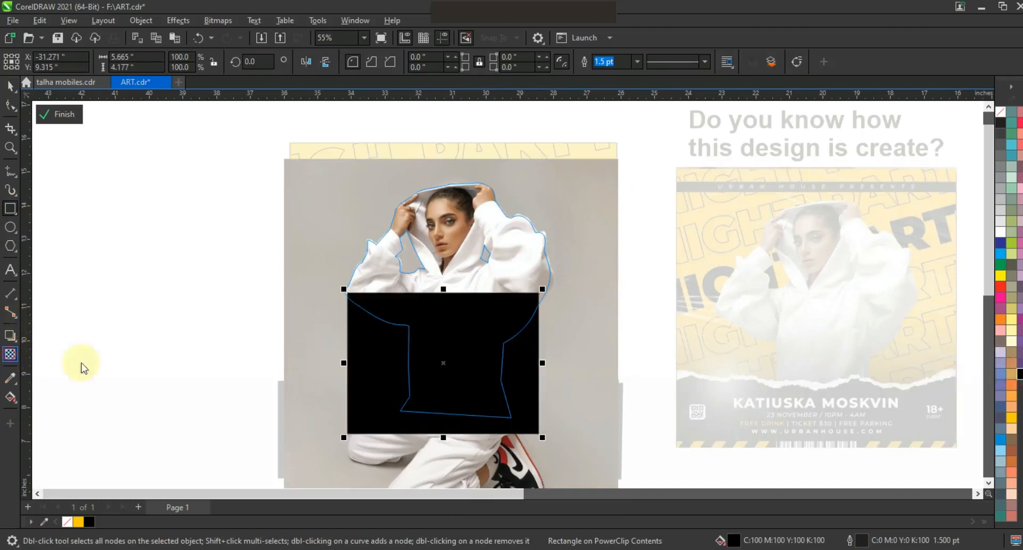
left_click_drag(462, 419, 461, 339)
left_click_drag(462, 419, 458, 424)
left_click(10, 85)
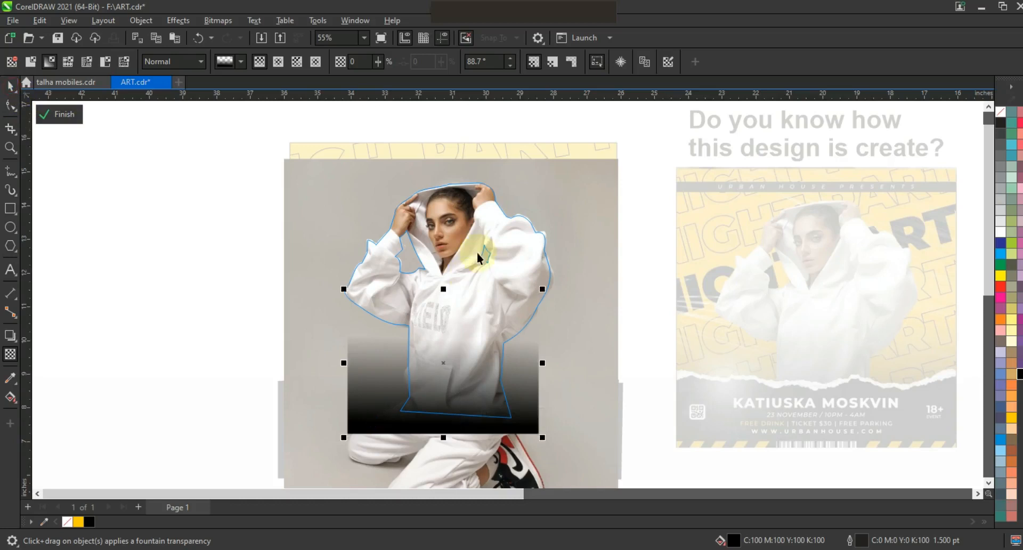
right_click(473, 253)
left_click(512, 185)
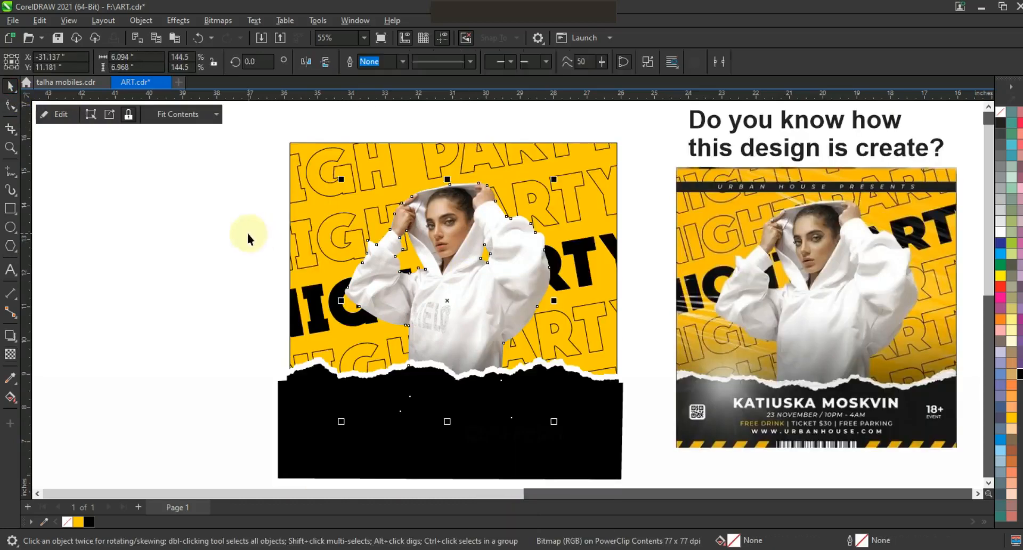
Step: Select the model cutout, torn strip and black base and PowerClip them inside the yellow poster frame
left_click(516, 269)
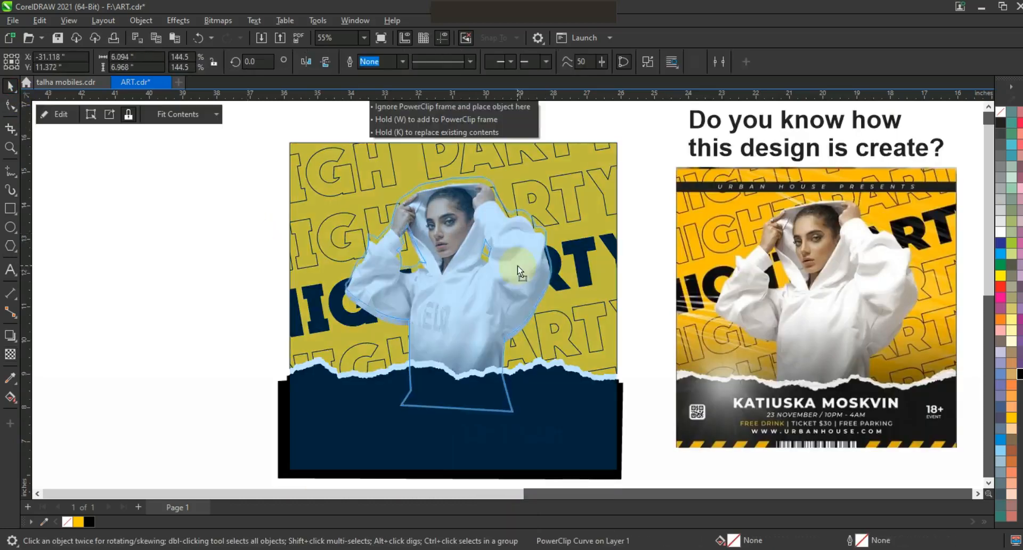
left_click(269, 318)
left_click_drag(621, 397, 649, 473)
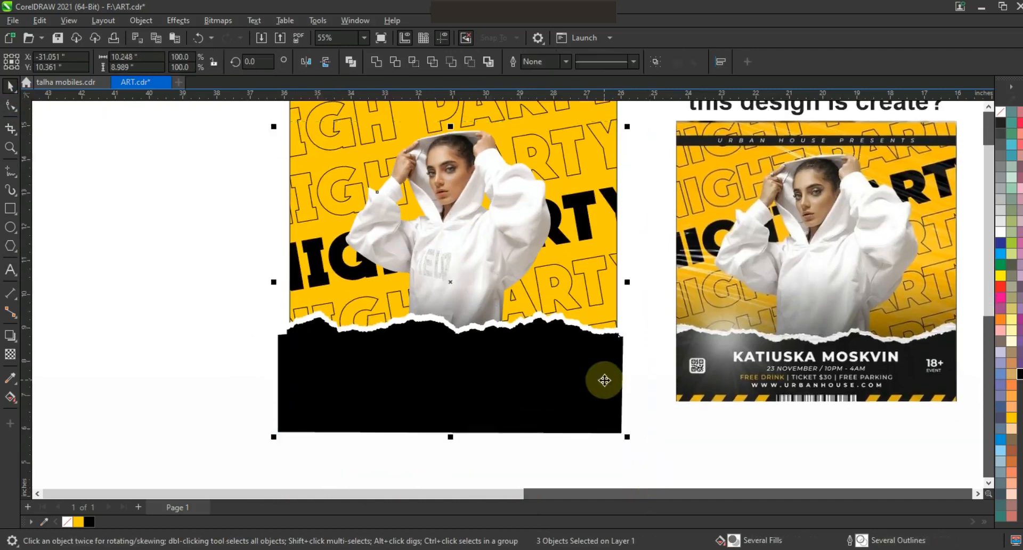
right_click(604, 380)
left_click(663, 207)
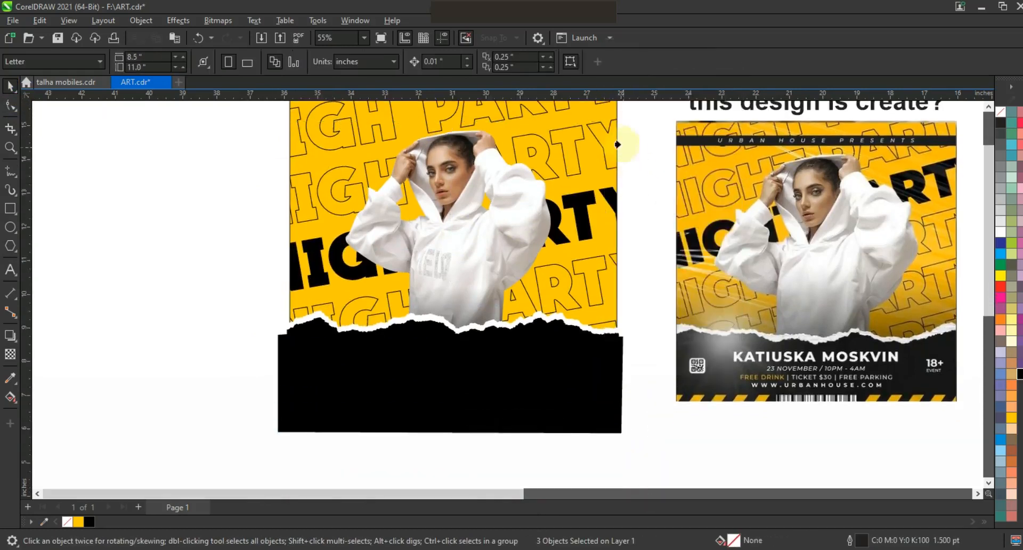
left_click(614, 141)
Step: Draw a thin rectangle about 7.4 × 0.36 in across the top of the poster and fill it black
key("shift")
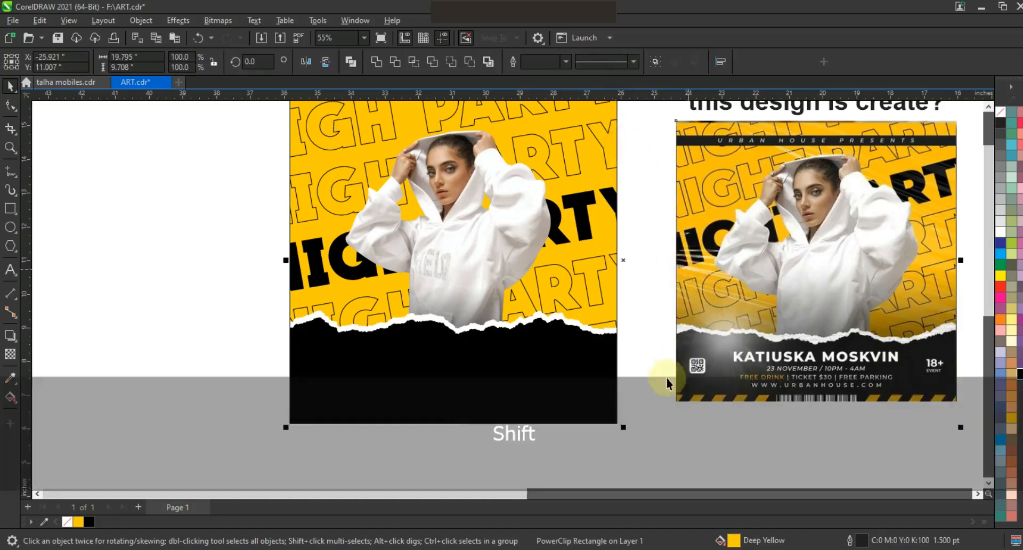
key("shift+F2")
key("Escape")
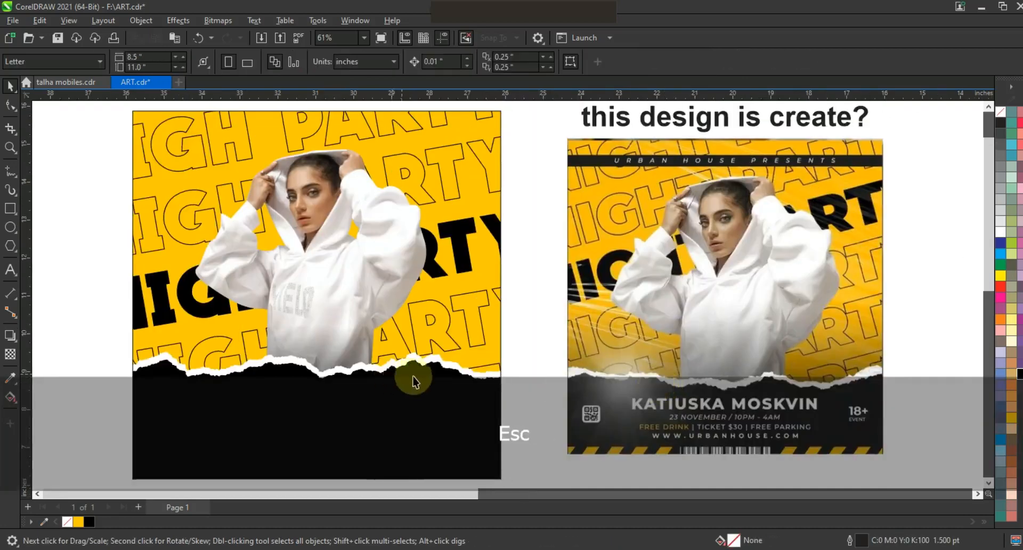
left_click(10, 209)
left_click_drag(134, 121, 414, 134)
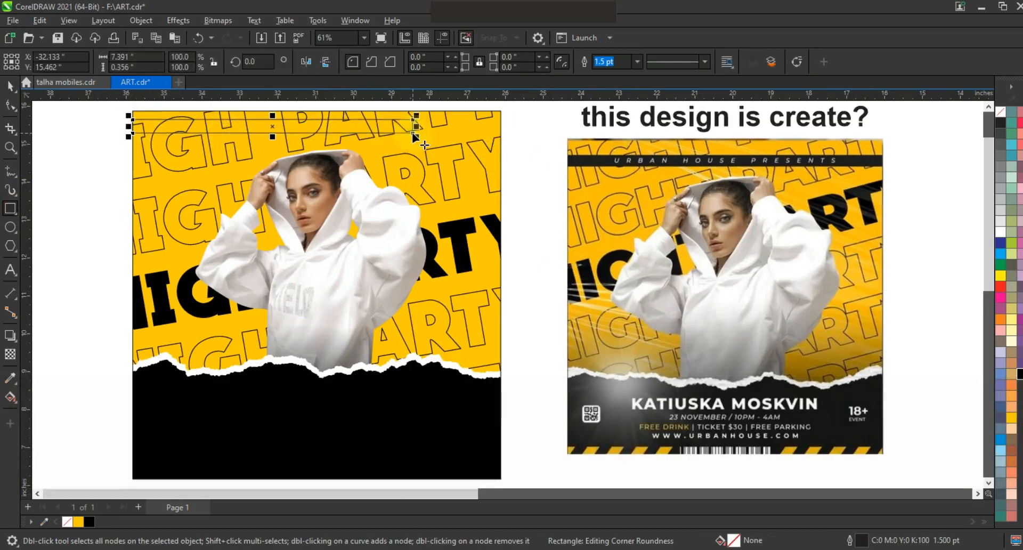
left_click(10, 85)
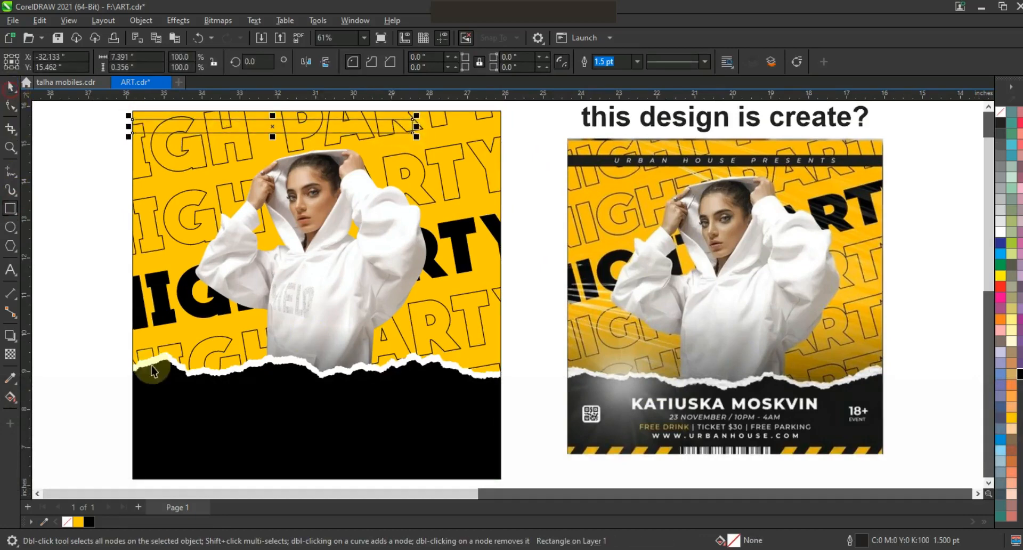
left_click(89, 521)
Step: Stretch the black bar to the poster's right edge, center it horizontally, and nudge it down slightly
left_click_drag(416, 127, 503, 136)
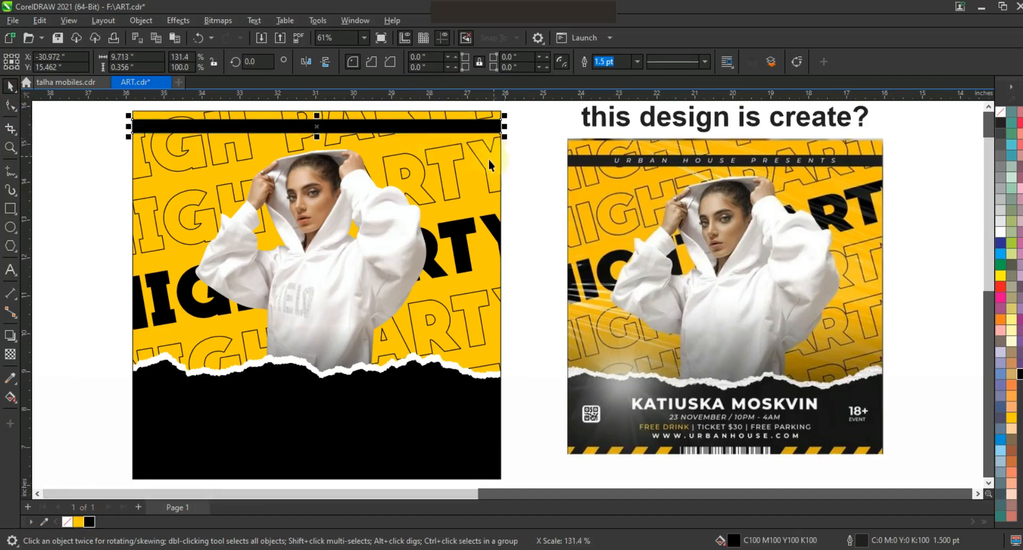
key("shift")
key("c")
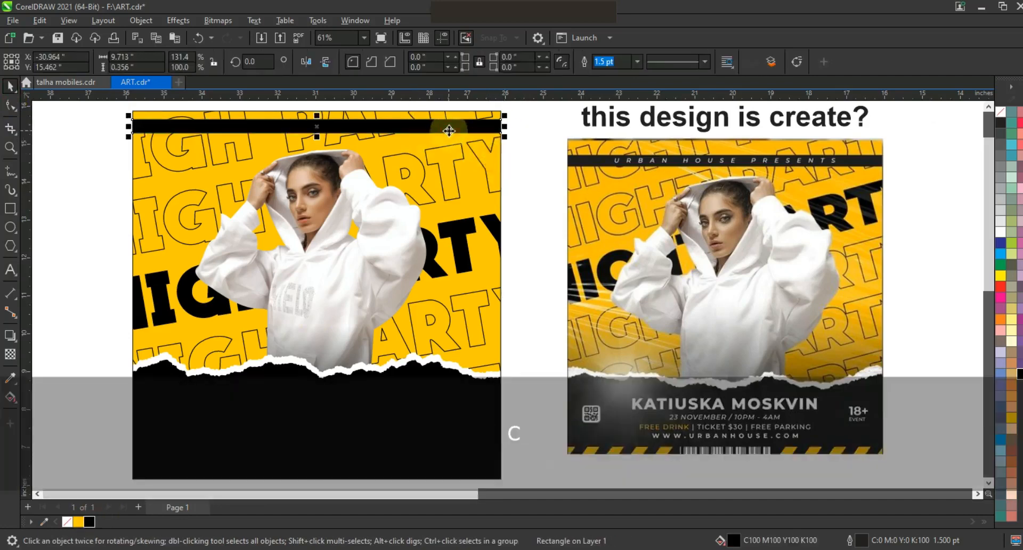
key("Down")
key("Down")
key("Down")
key("Down")
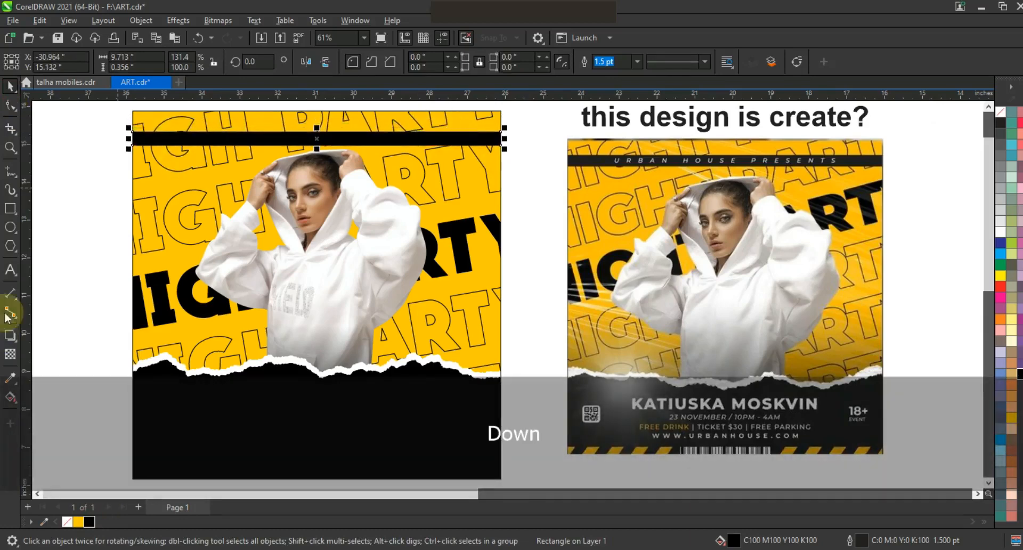
Step: Add the text "URGAN HOUSE PRESENTS" and make it bold italic
left_click(10, 270)
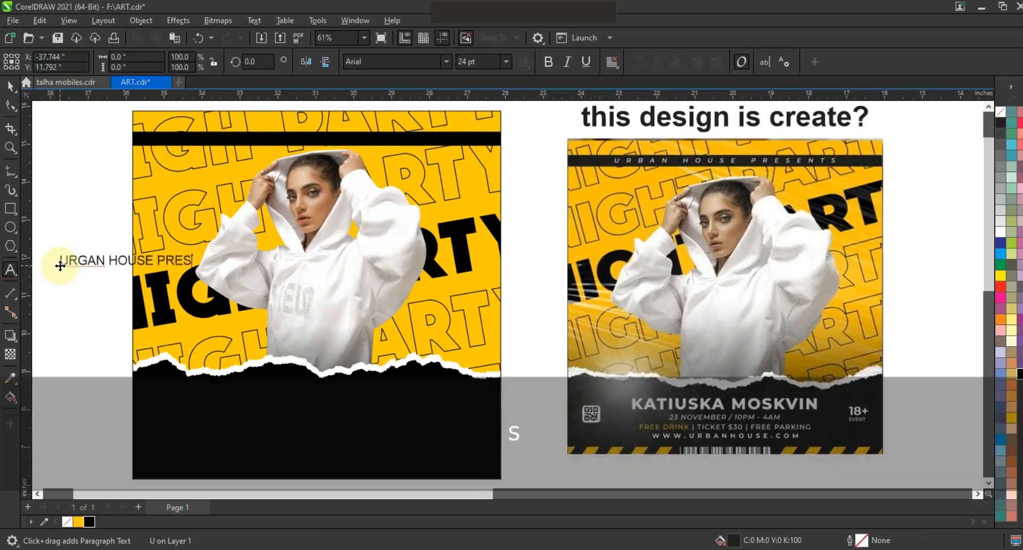
type("S")
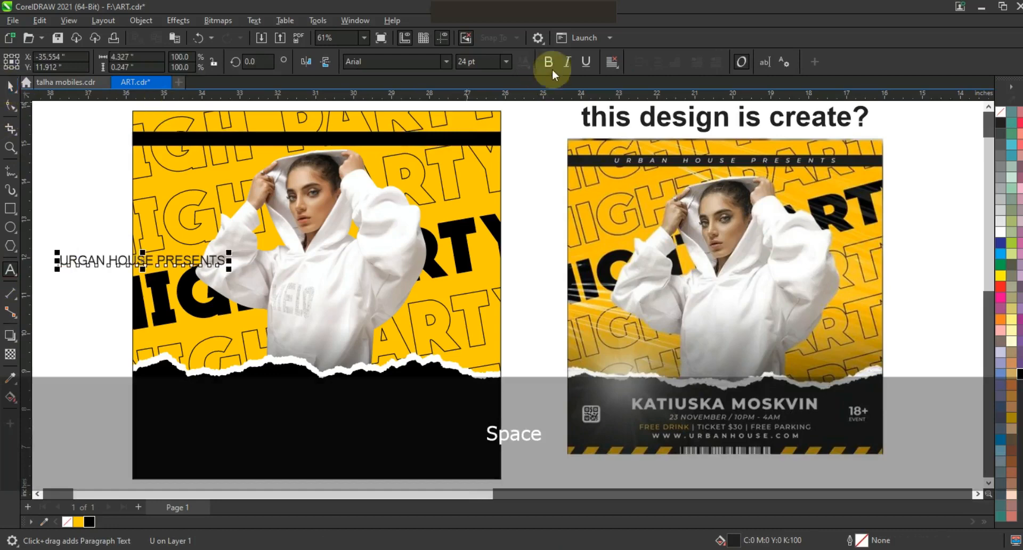
left_click(548, 61)
left_click(568, 62)
Step: Scale the text down onto the black top bar and color it white
left_click_drag(231, 270, 331, 140)
left_click(999, 233)
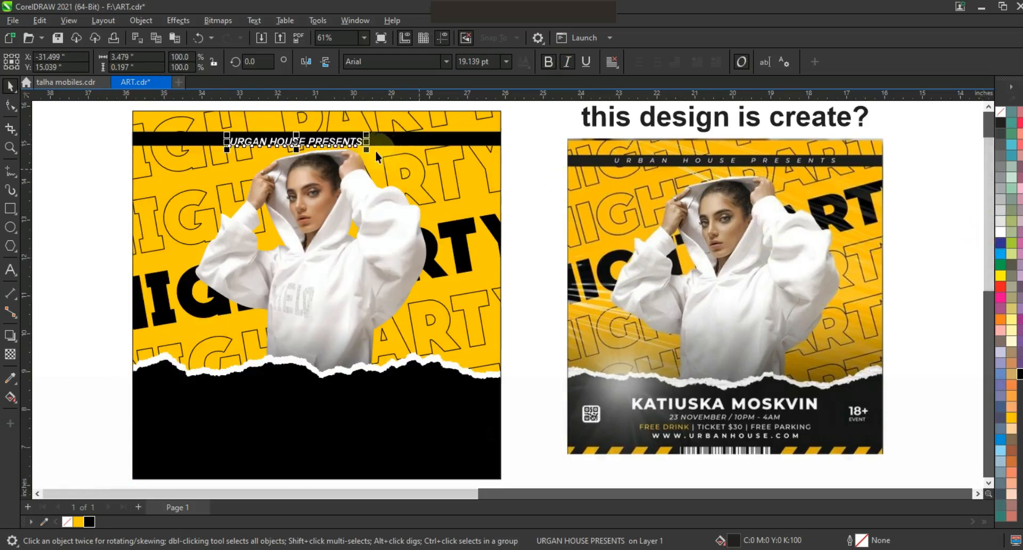
left_click_drag(371, 152, 340, 139)
key("ctrl+z")
left_click(336, 138)
Step: Widen the letter spacing of the bar text and add extra spaces between its words
left_click(10, 105)
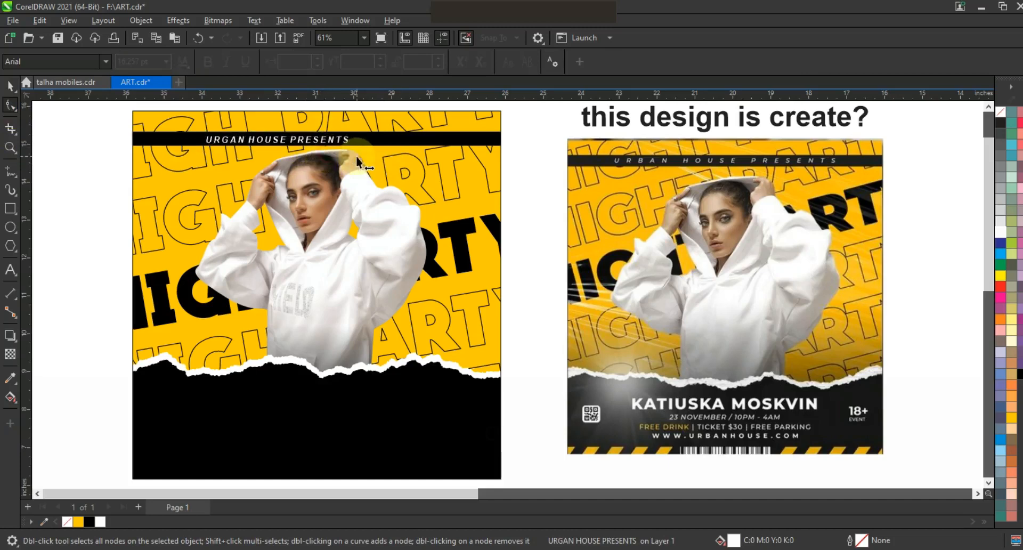
mouse_move(391, 163)
left_mouse_down()
mouse_move(371, 164)
mouse_move(386, 167)
left_mouse_up()
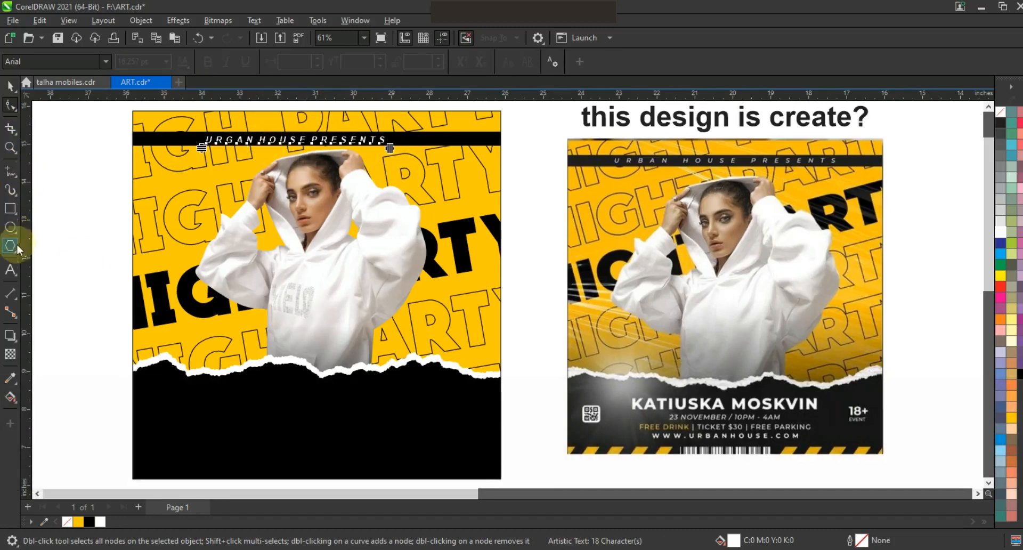
key("F8")
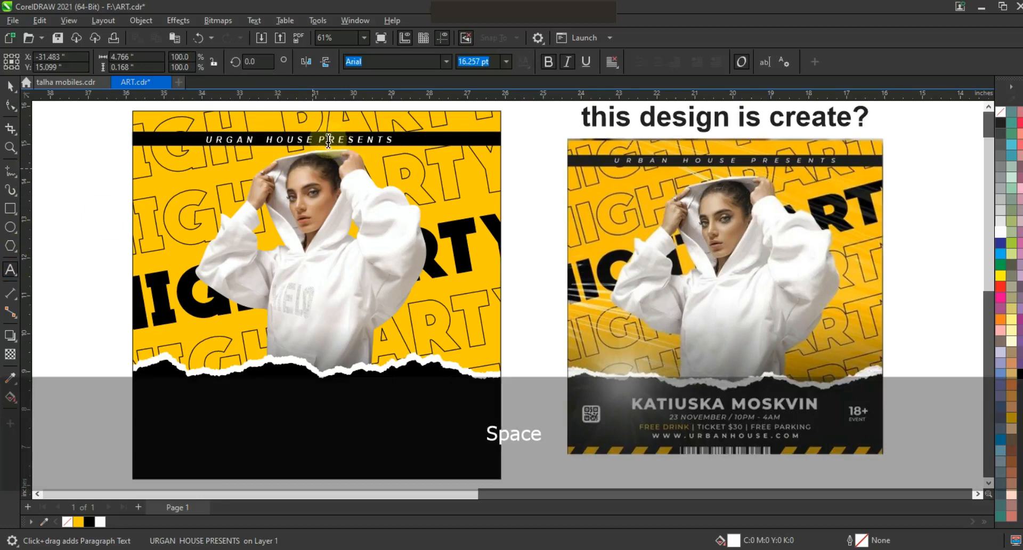
left_click(362, 193)
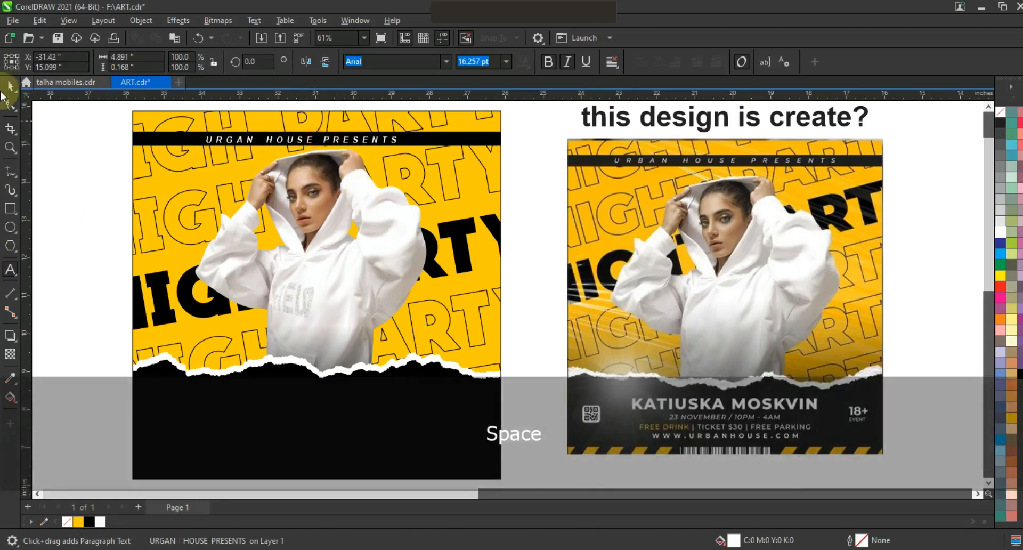
Step: Center the bar text horizontally on the black bar
left_click(482, 141, "shift")
key("c")
left_click(66, 217)
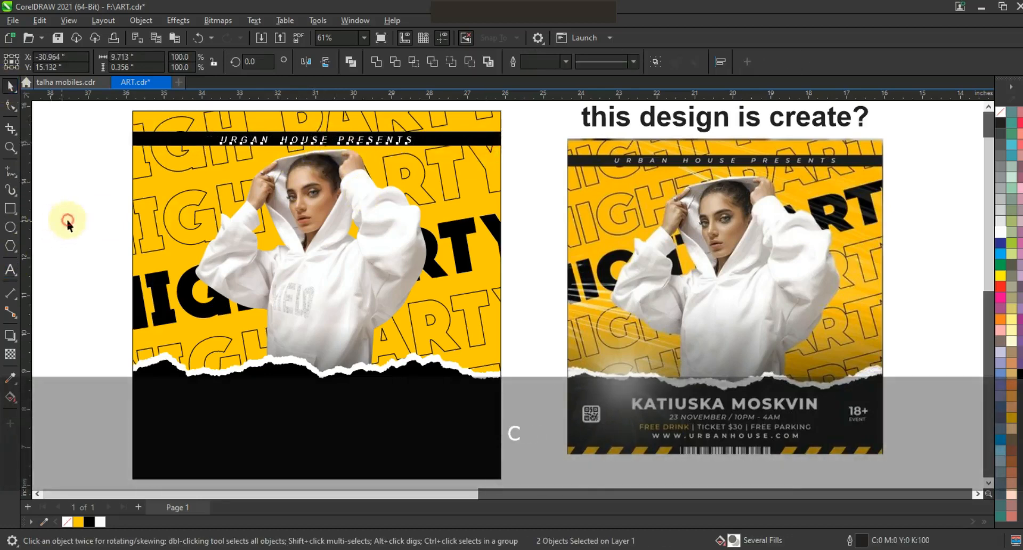
left_click(10, 269)
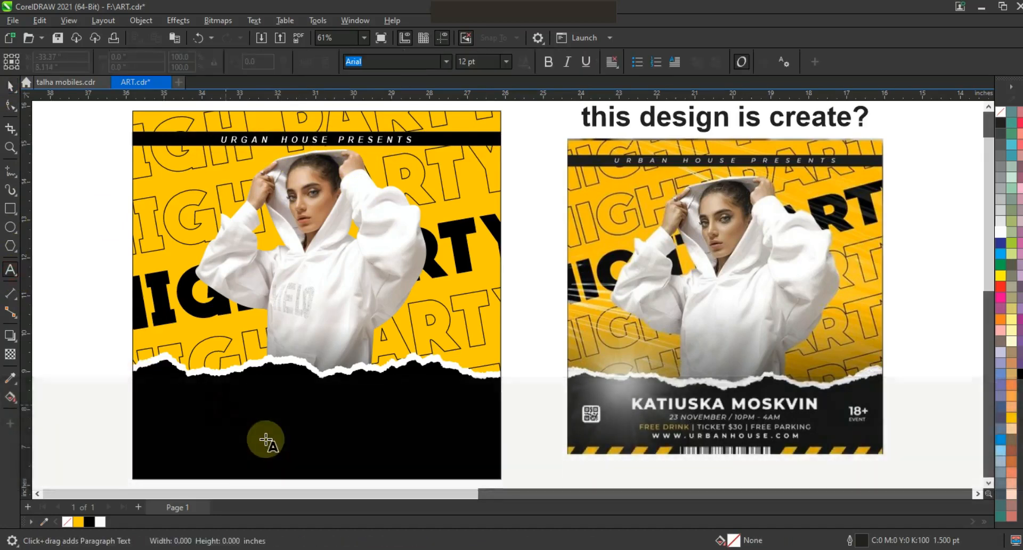
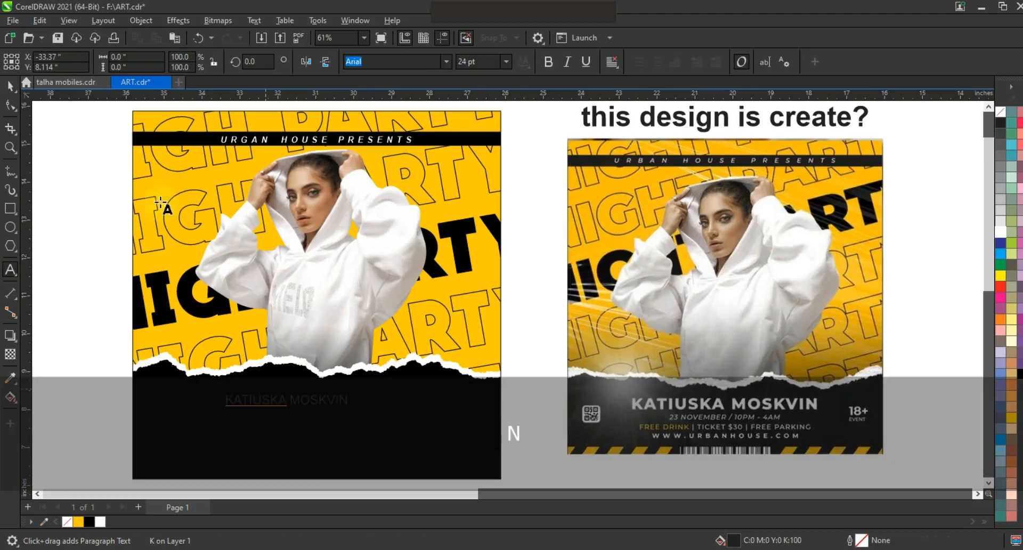
left_click(10, 85)
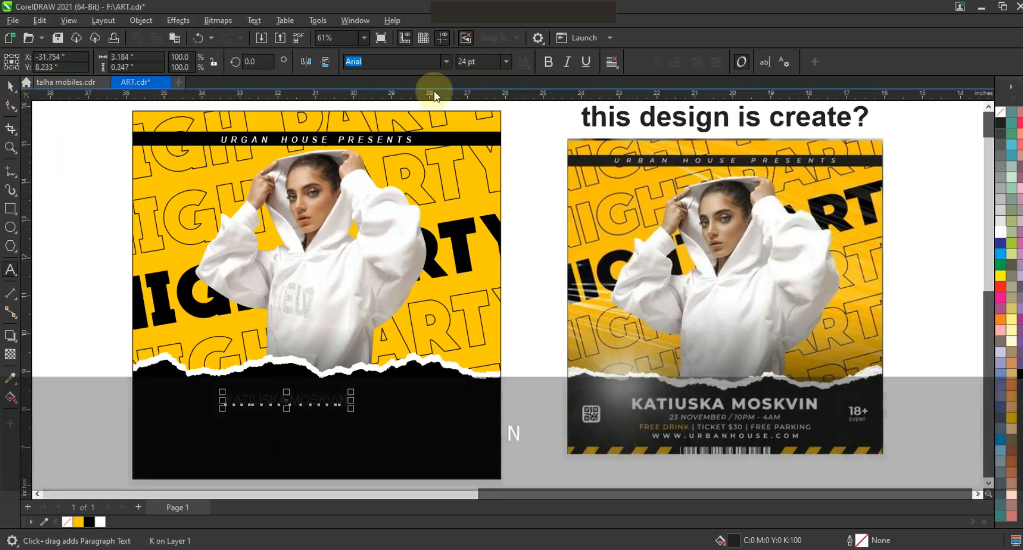
Step: Set the name's font to QUARTZO, color it white, and enlarge it
left_click(446, 62)
left_click(415, 101)
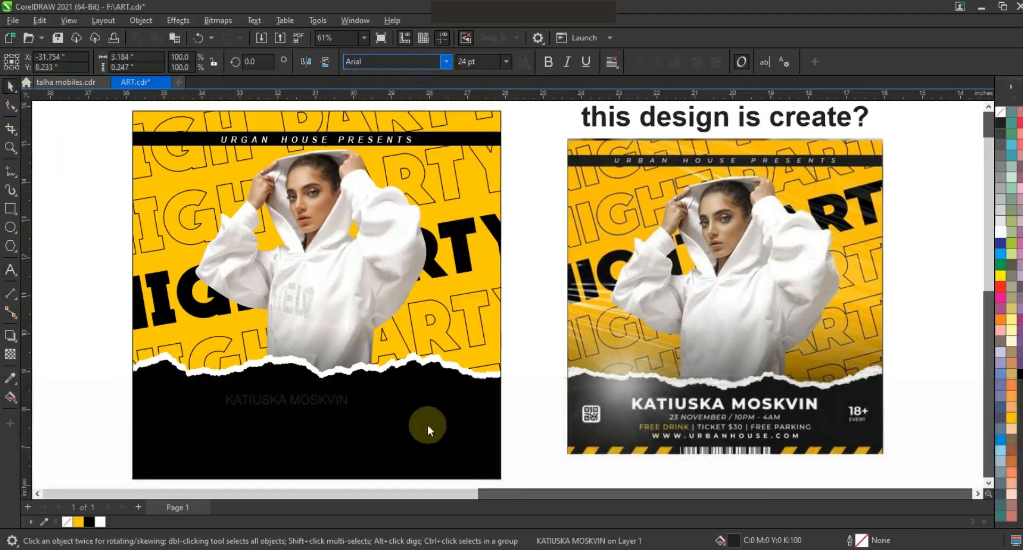
left_click(999, 231)
left_click_drag(346, 411, 467, 421)
left_click(8, 112)
left_click(8, 86)
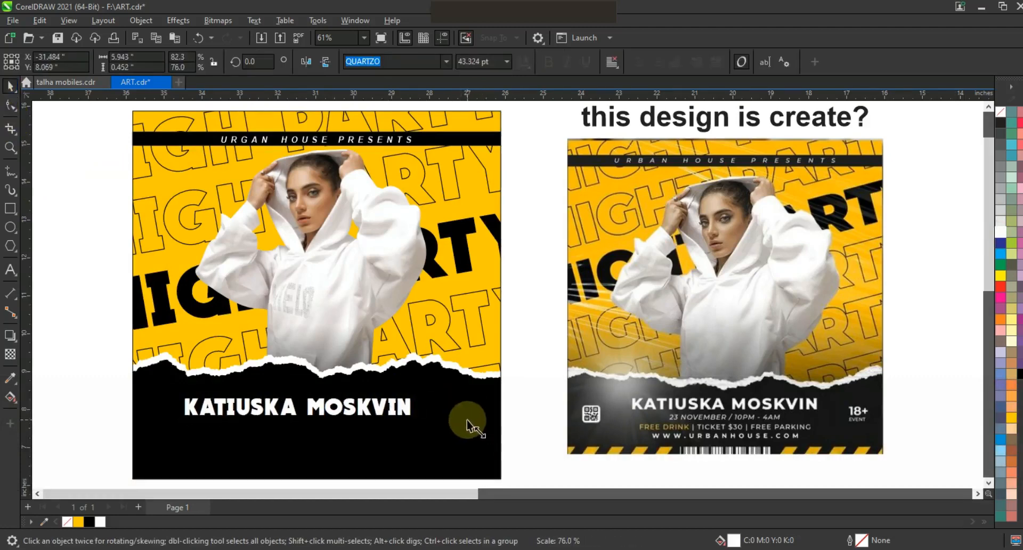
Step: Center the name horizontally on the poster and enlarge it slightly, to about 108%
left_click(458, 437, "shift")
key("c")
left_click(525, 428)
left_click(430, 418)
left_click_drag(432, 420, 449, 426)
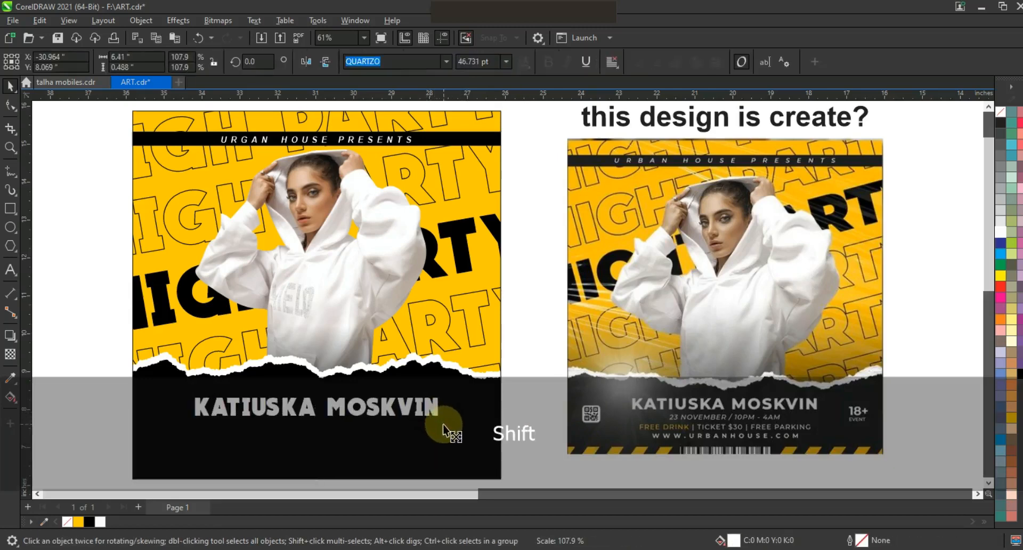
left_click(539, 429)
Step: Draw a small vertical rectangle about 0.34 × 1.09 in below the base and fill it yellow
left_click(10, 147)
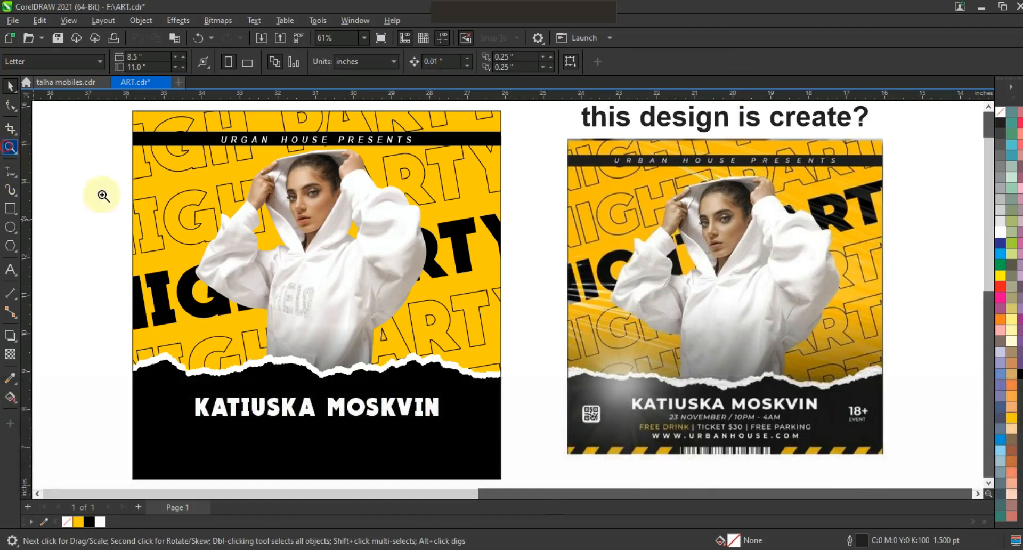
right_click(541, 384)
left_click_drag(560, 432, 570, 438)
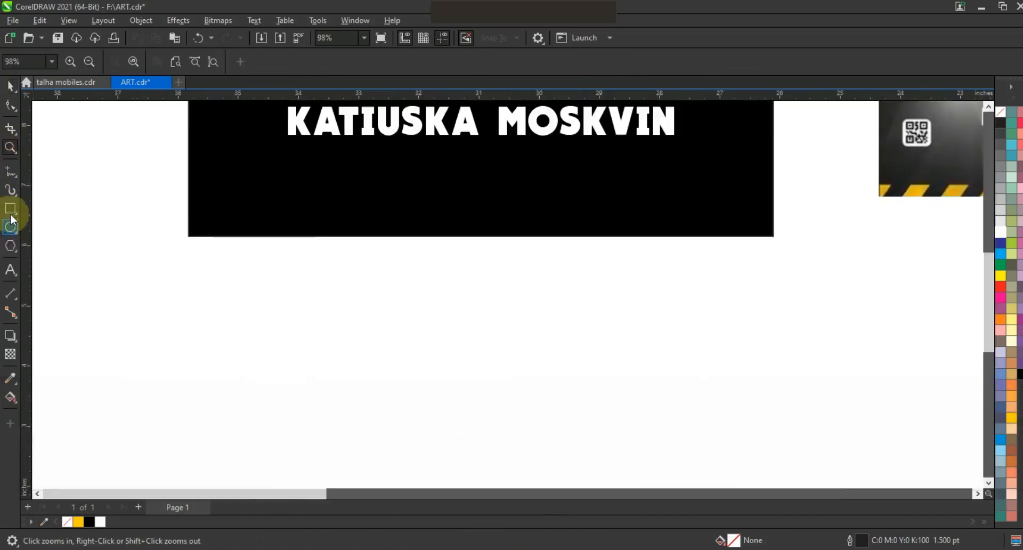
left_click(10, 208)
left_click_drag(167, 270, 187, 335)
left_click(10, 86)
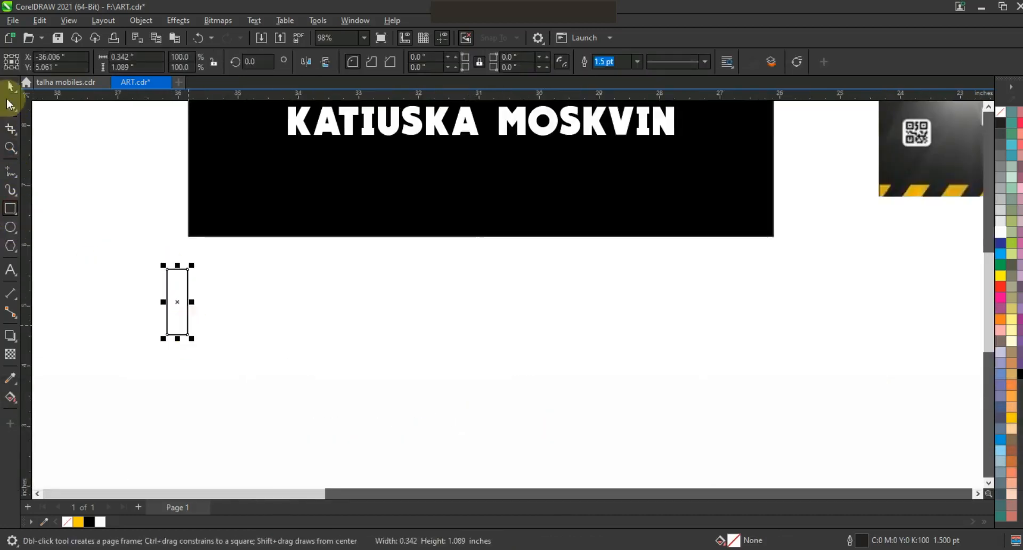
left_click(1011, 418)
Step: Duplicate the yellow rectangle into an evenly spaced row of five
left_click_drag(187, 290, 225, 286)
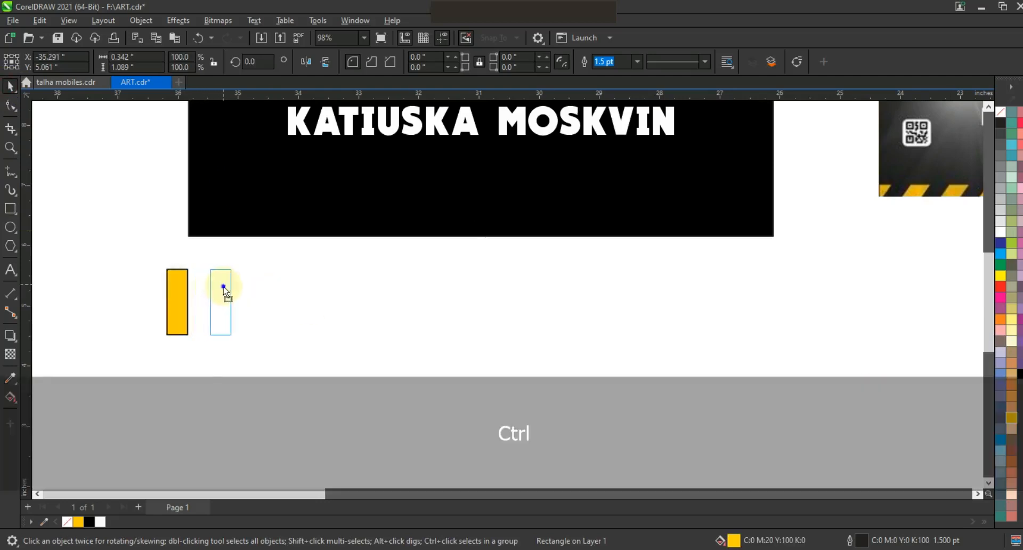
key("ctrl+r")
key("ctrl+r")
key("ctrl+r")
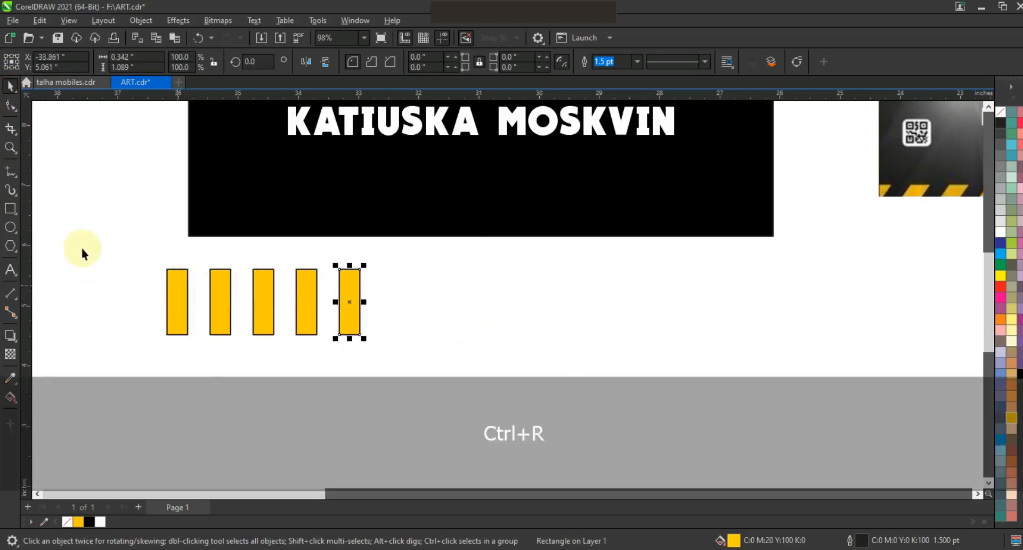
Step: Select all five yellow rectangles and skew them into slanted stripes
left_click_drag(420, 349, 421, 346)
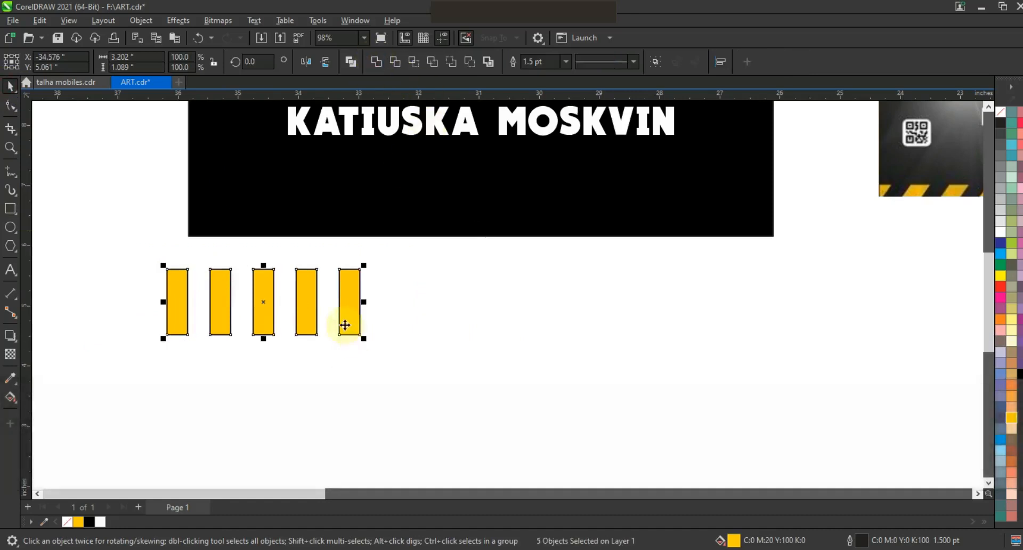
left_click(345, 324)
left_click_drag(263, 339, 229, 337)
Step: Move the stripes onto the black base's lower edge and copy the set to the right end
left_click_drag(252, 299, 278, 258)
left_click_drag(254, 312, 280, 247)
left_click_drag(359, 251, 724, 261)
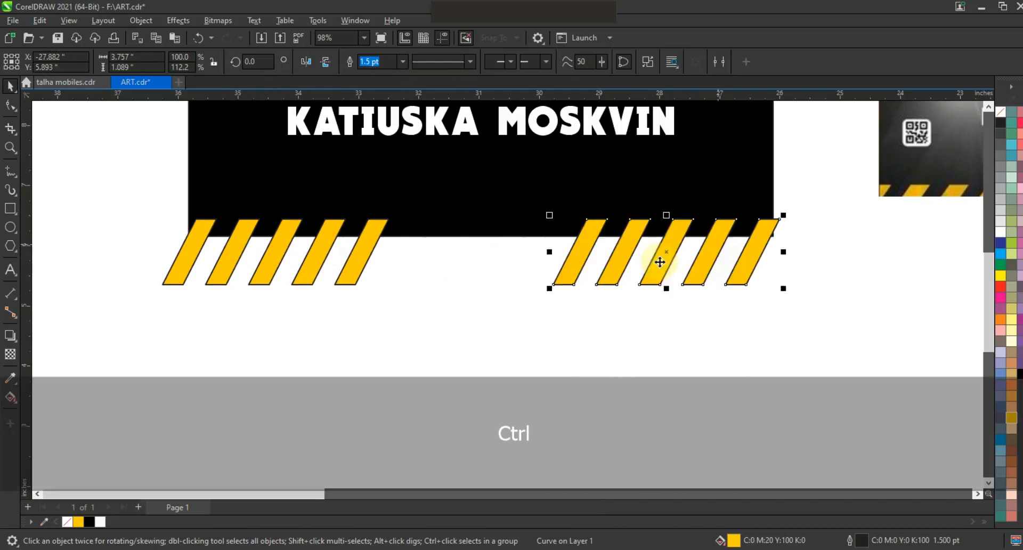
Step: Remove the outline from both stripe sets and PowerClip them inside the black base
left_click(376, 243, "shift")
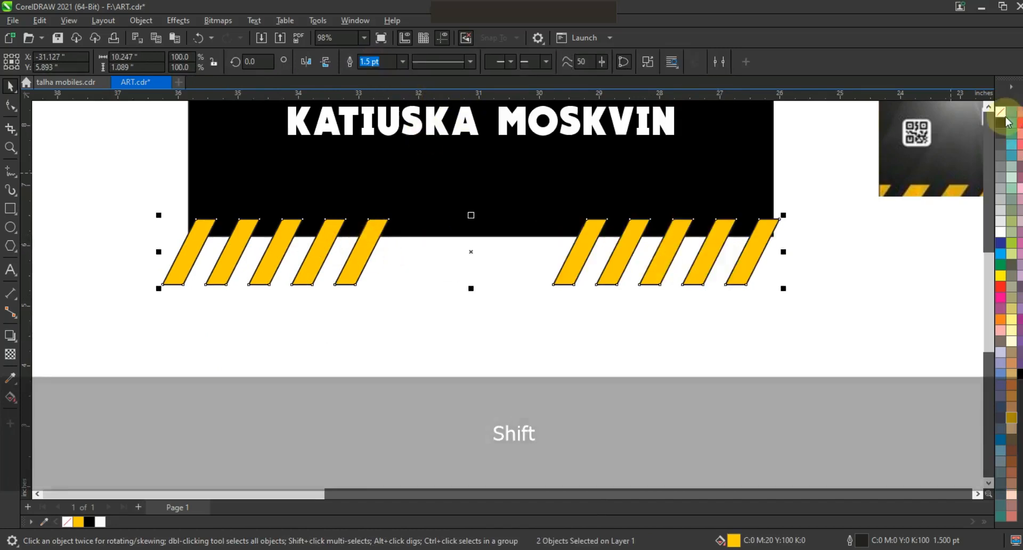
right_click(722, 228)
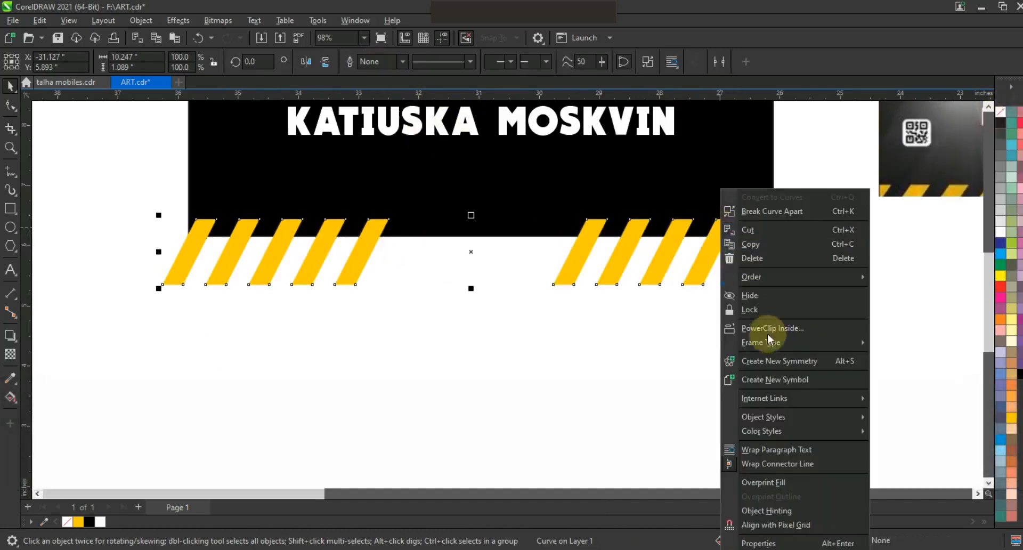
left_click(772, 327)
left_click(554, 198)
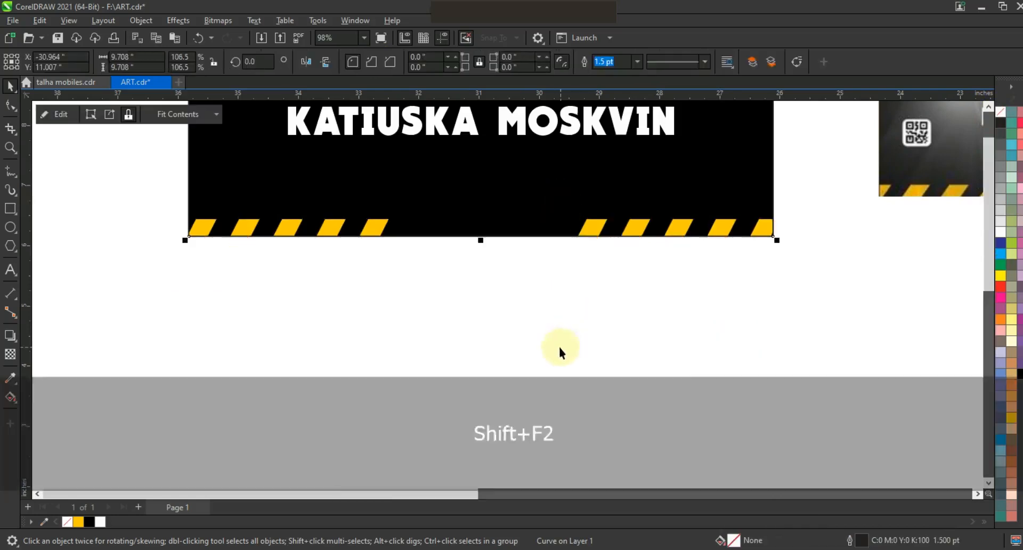
Step: View the whole poster next to the reference design
key("shift+F2")
key("Escape")
key("F3")
key("Escape")
key("ctrl+a")
key("shift+F2")
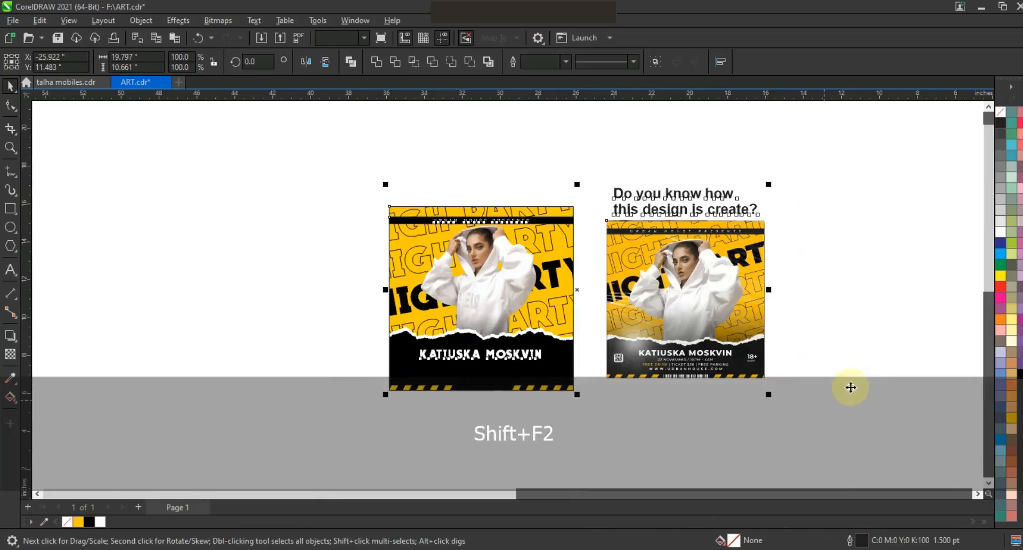
key("Escape")
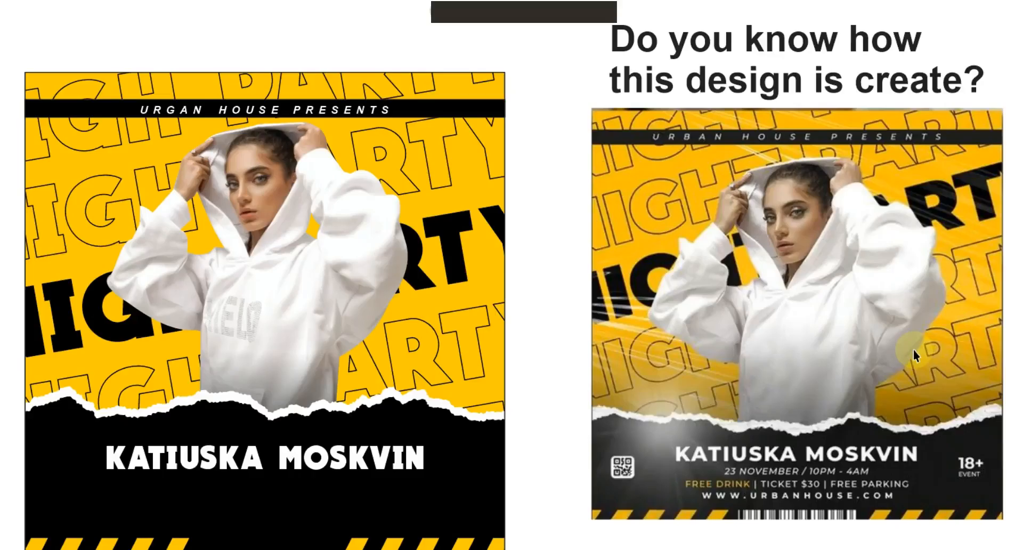